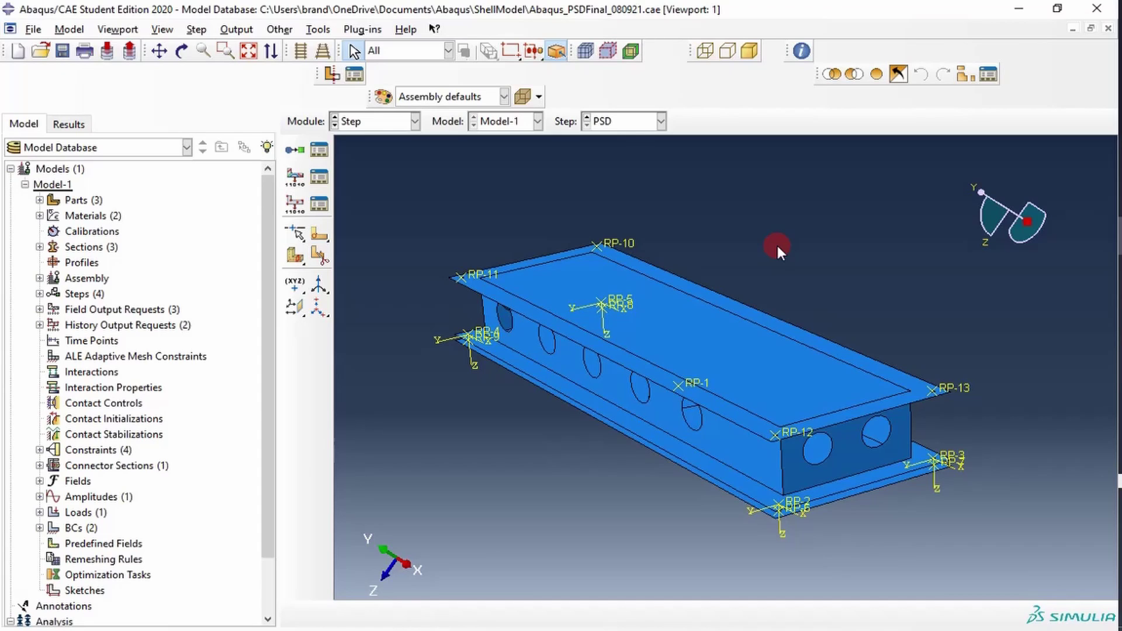
# Step: Highlight the beam's top and bottom flange edges, then clear the highlight
pyautogui.click(618, 267)
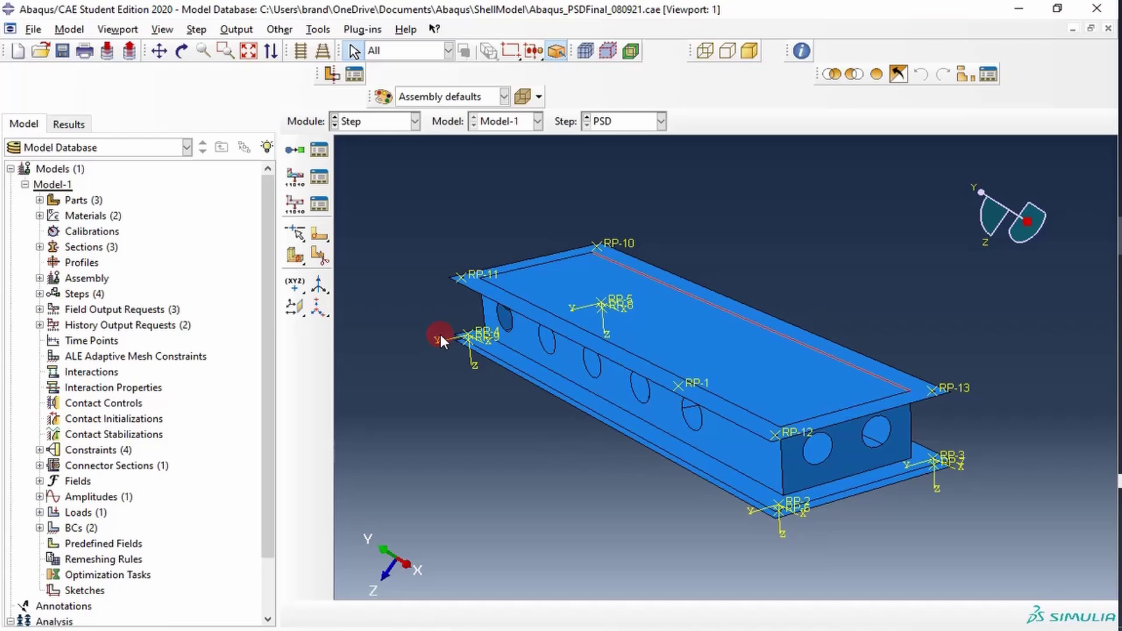
pyautogui.click(484, 350)
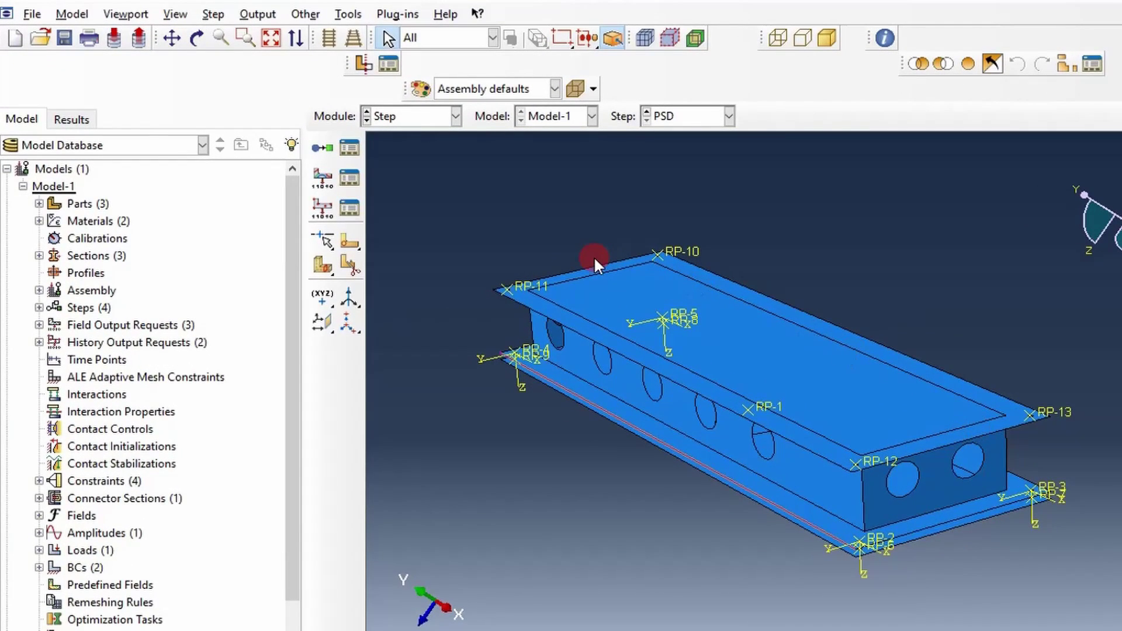
pyautogui.click(599, 261)
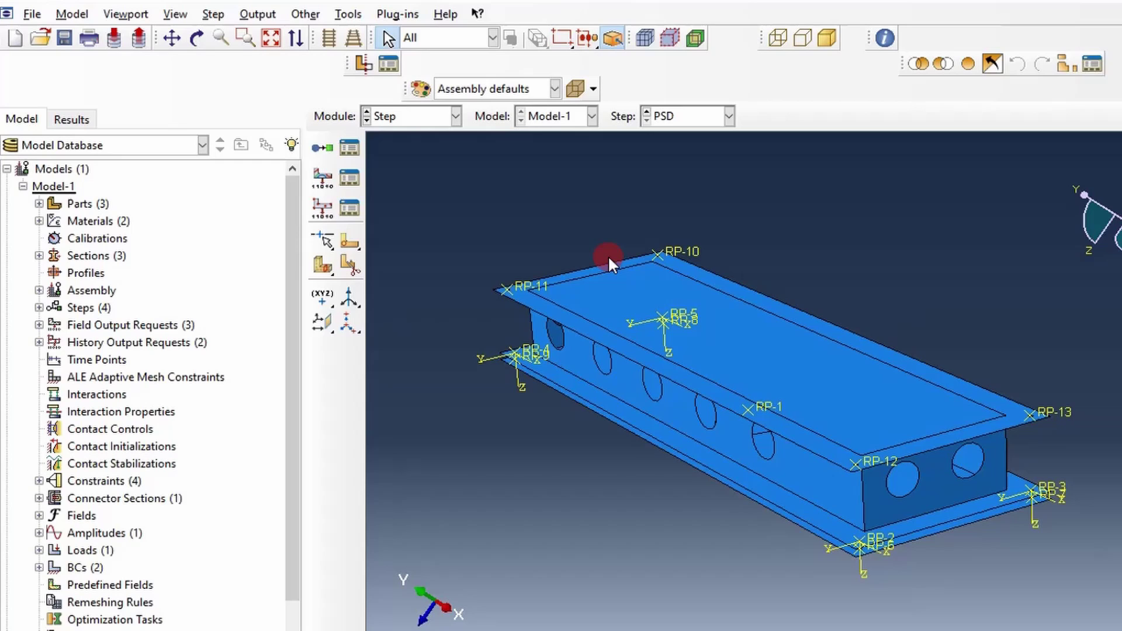
# Step: Start a new geometry set named Fastener from the Set Manager
pyautogui.click(411, 69)
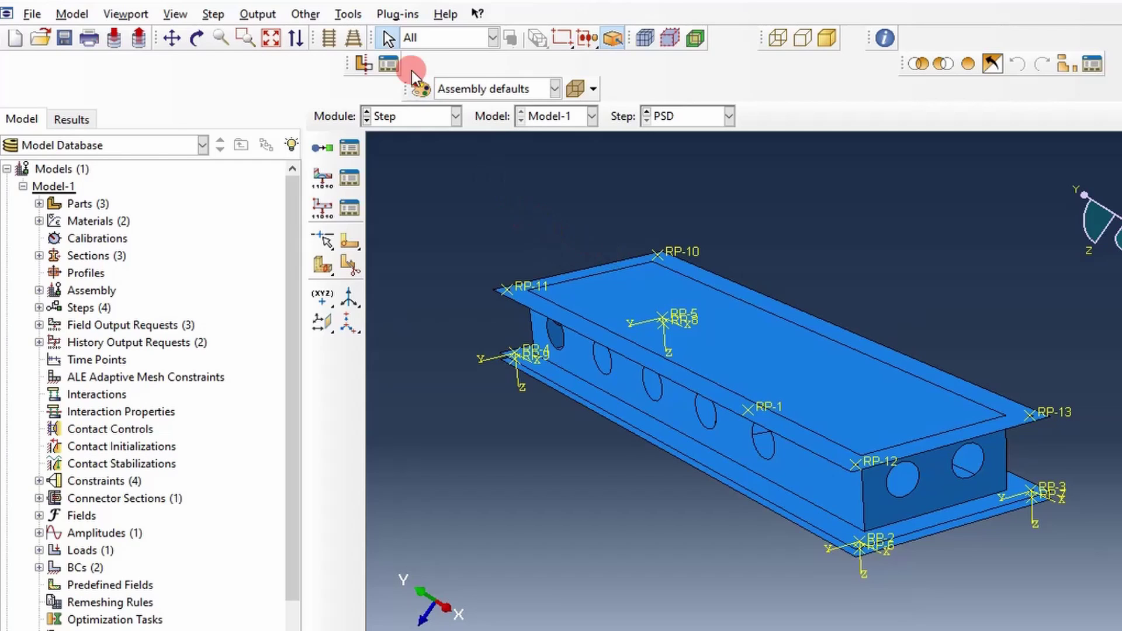
pyautogui.click(350, 15)
pyautogui.click(361, 67)
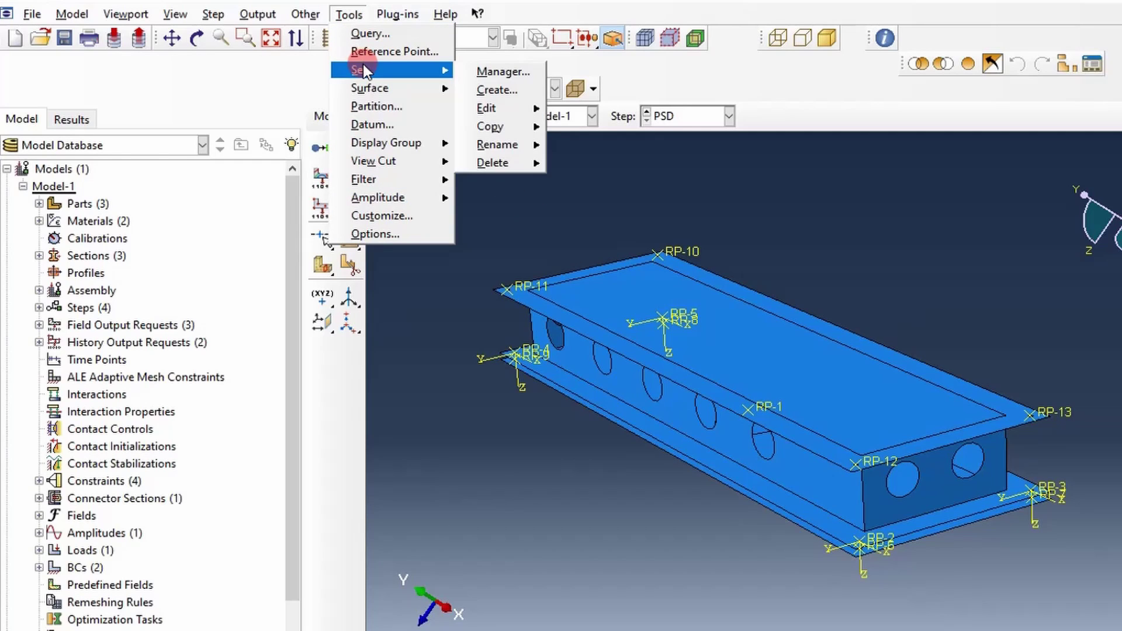
pyautogui.click(488, 71)
pyautogui.click(41, 265)
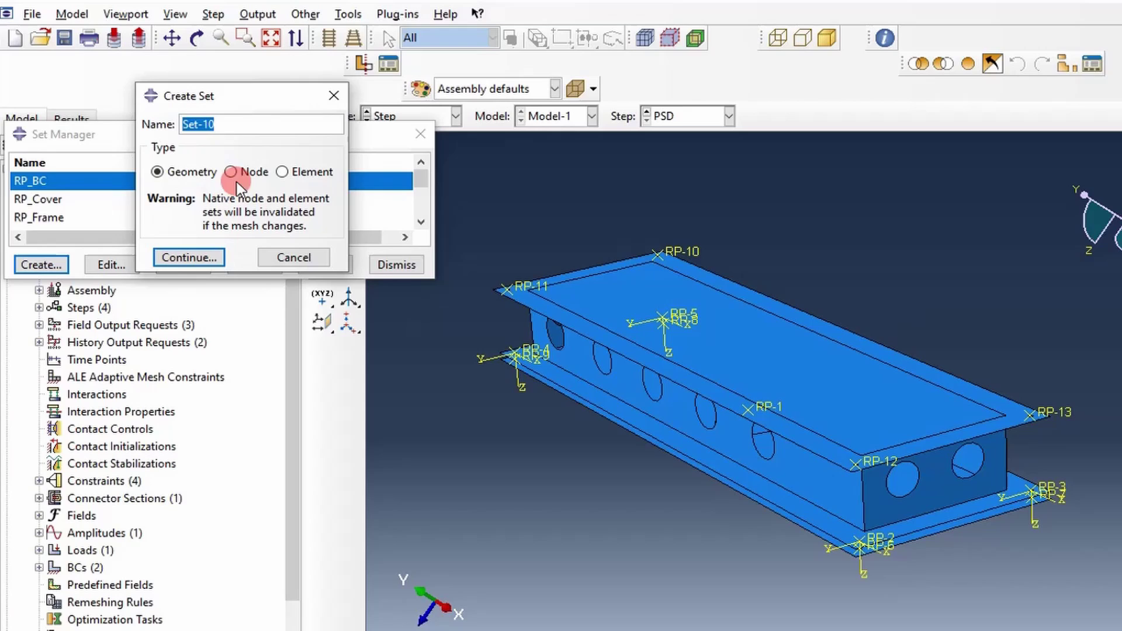
pyautogui.click(380, 93)
pyautogui.write('Fastener')
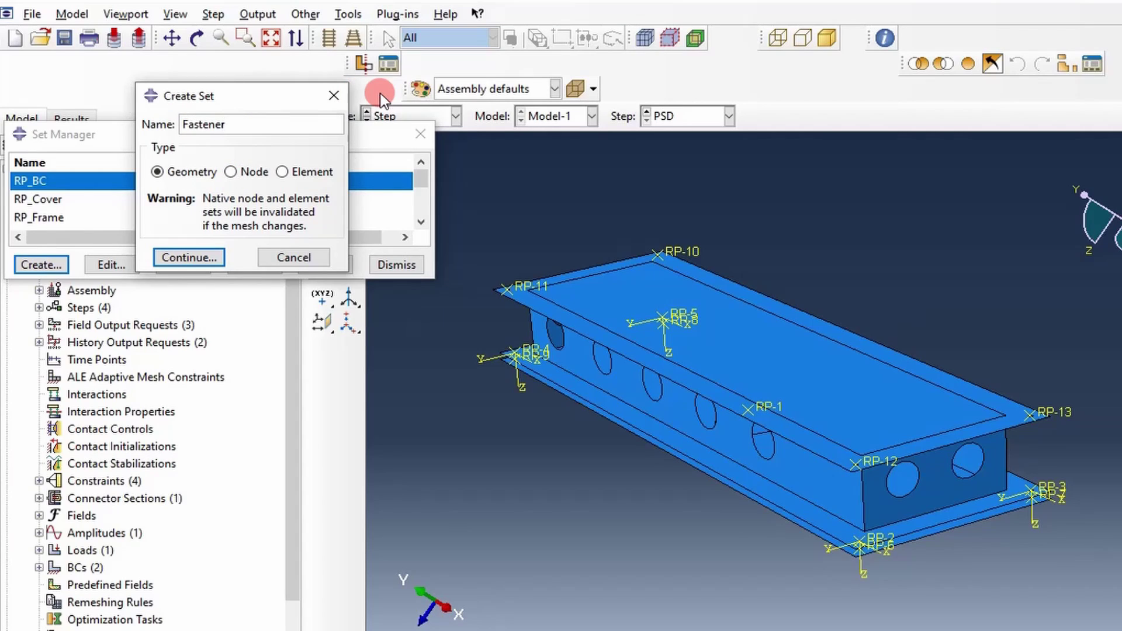
pyautogui.click(196, 253)
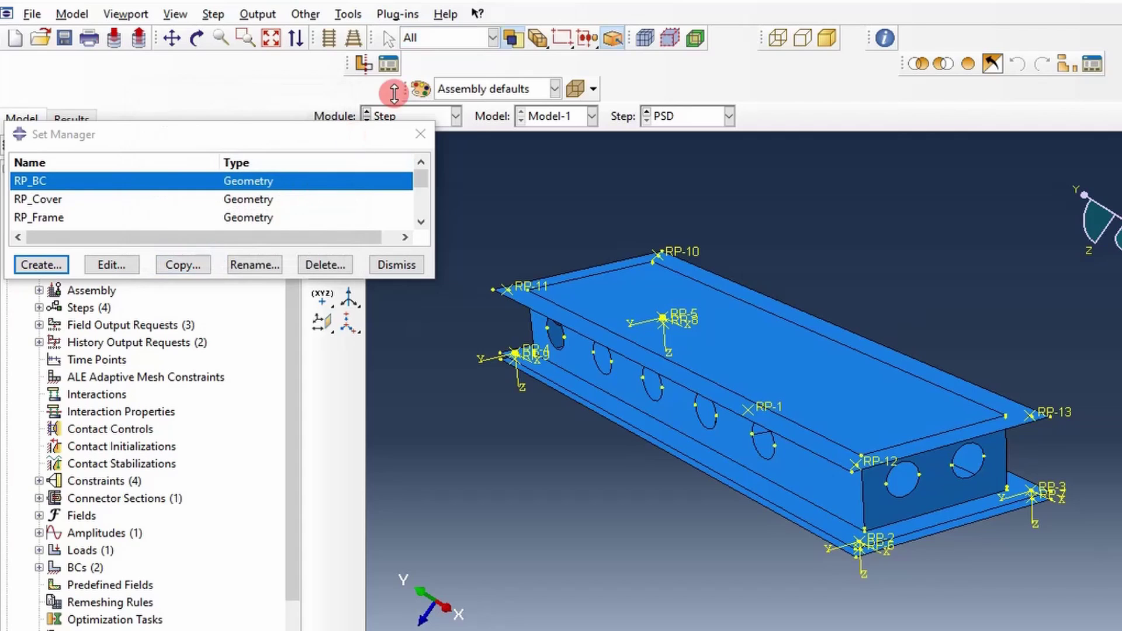
# Step: Box-select every connector wire with the Assembly wires filter to fill the Fastener set
pyautogui.click(494, 36)
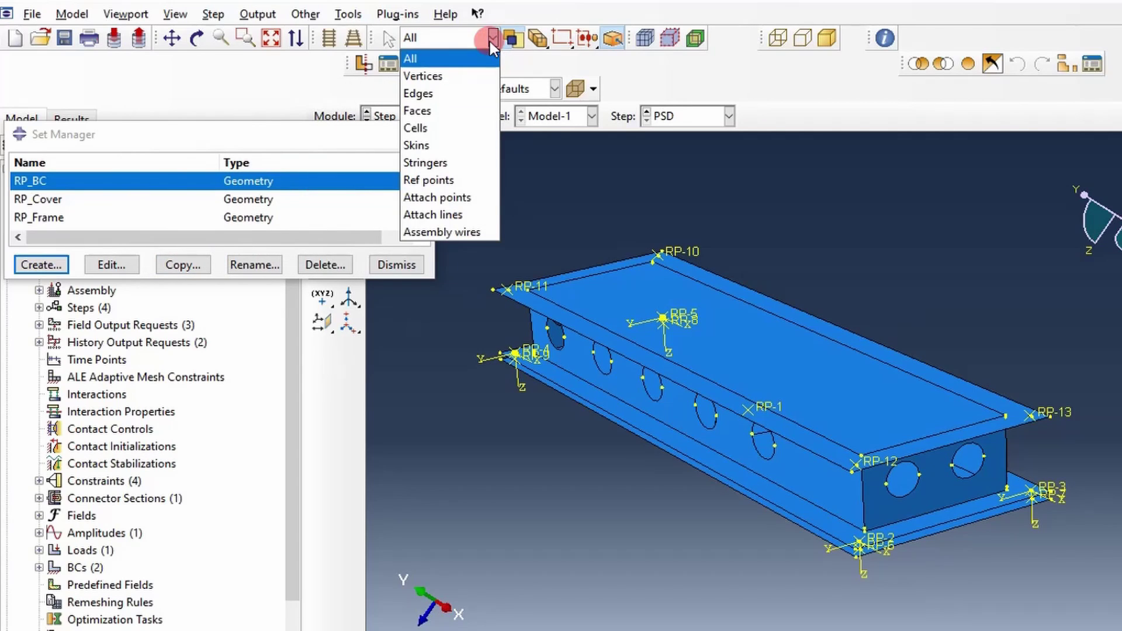
pyautogui.click(447, 228)
pyautogui.moveTo(453, 186); pyautogui.dragTo(1117, 599)
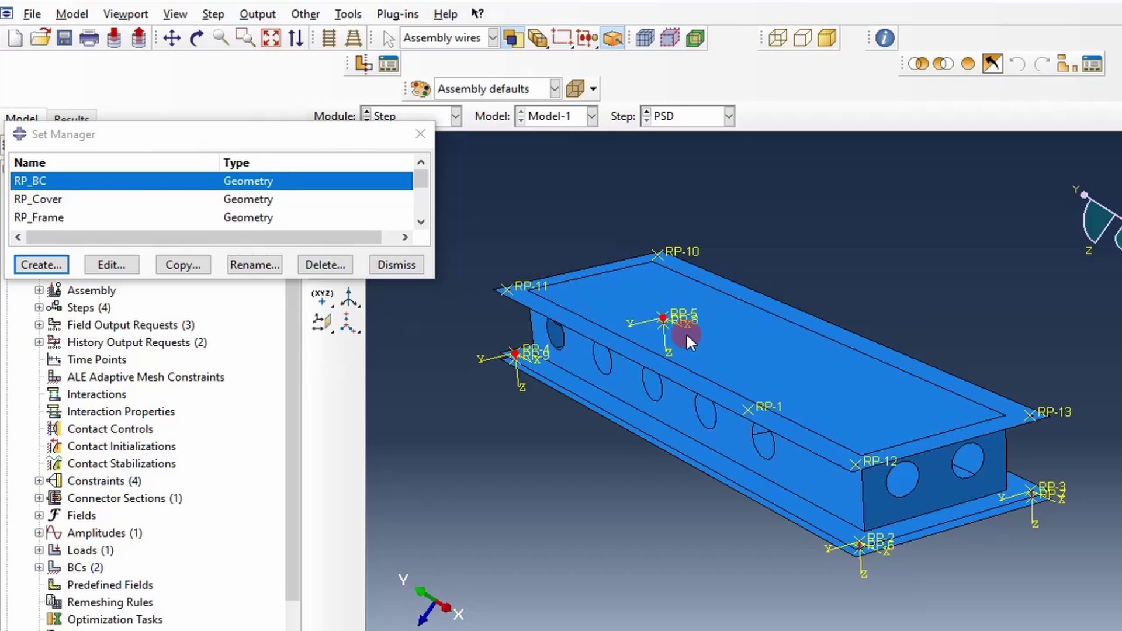
pyautogui.middleClick(757, 422)
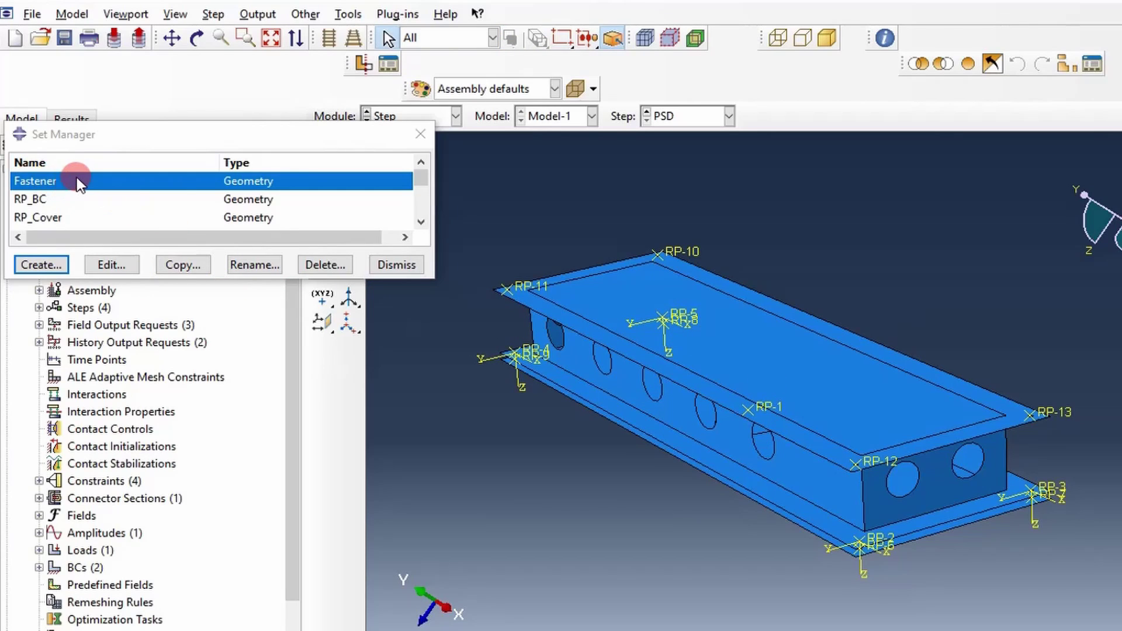
# Step: Close the Set Manager and begin a PSD-step history output request named Fastener_PSD
pyautogui.click(418, 135)
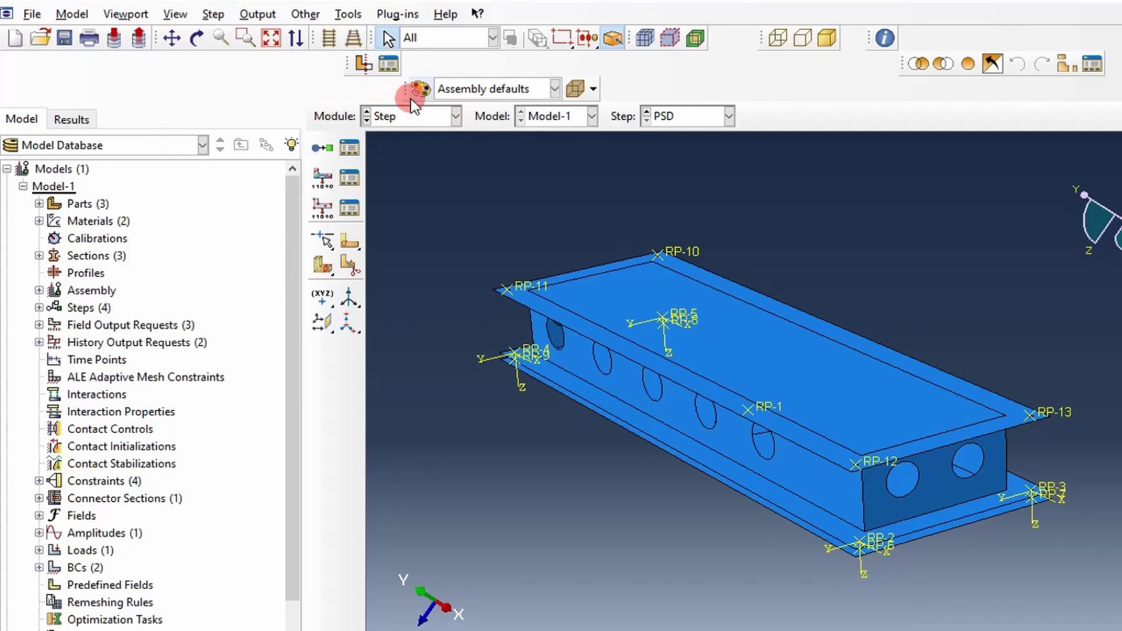
pyautogui.click(349, 208)
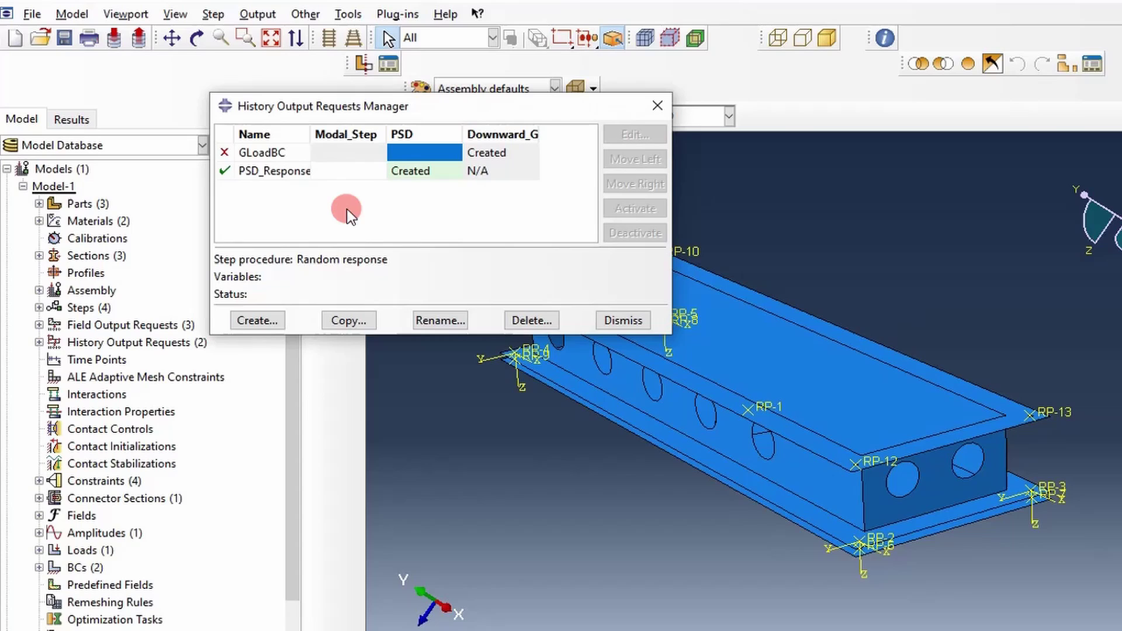
pyautogui.click(275, 321)
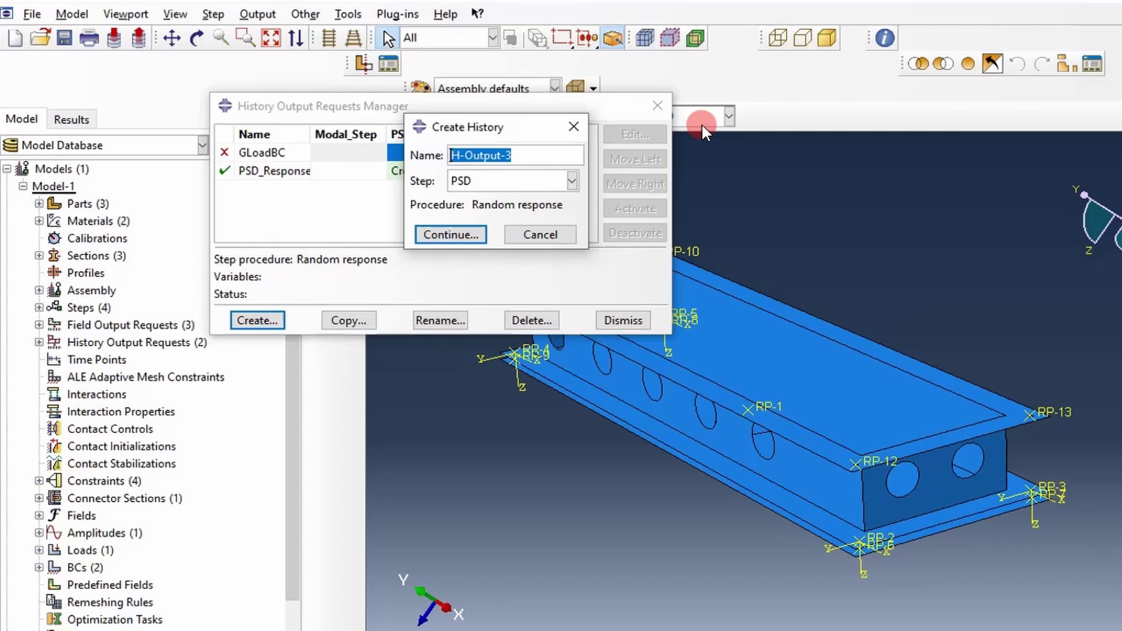
pyautogui.write('Fas')
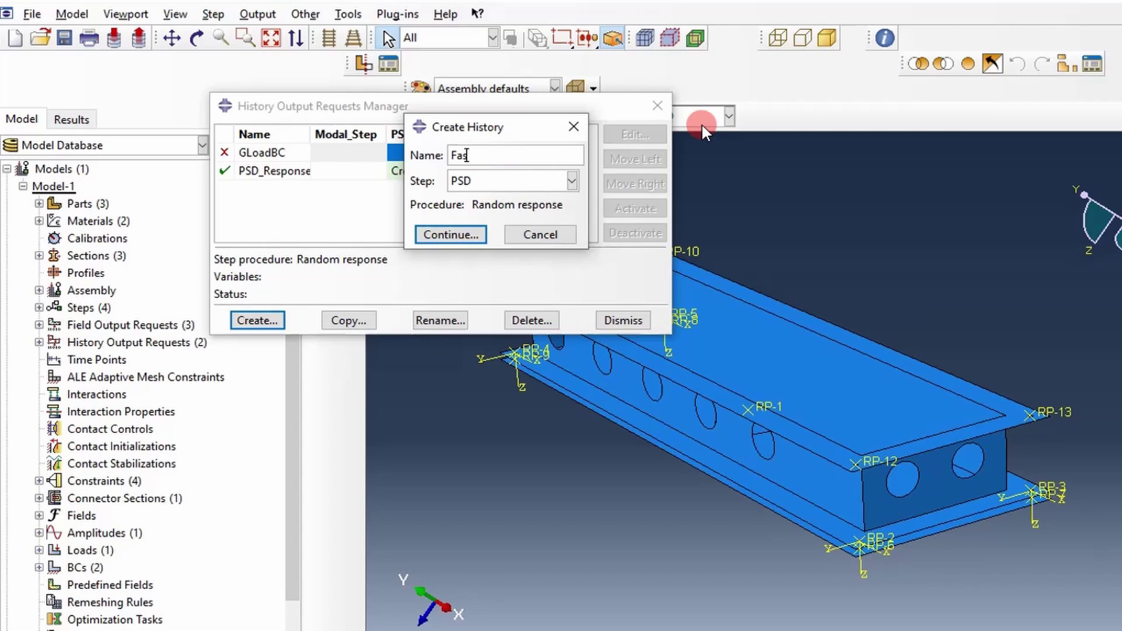
pyautogui.write('terer_PSD')
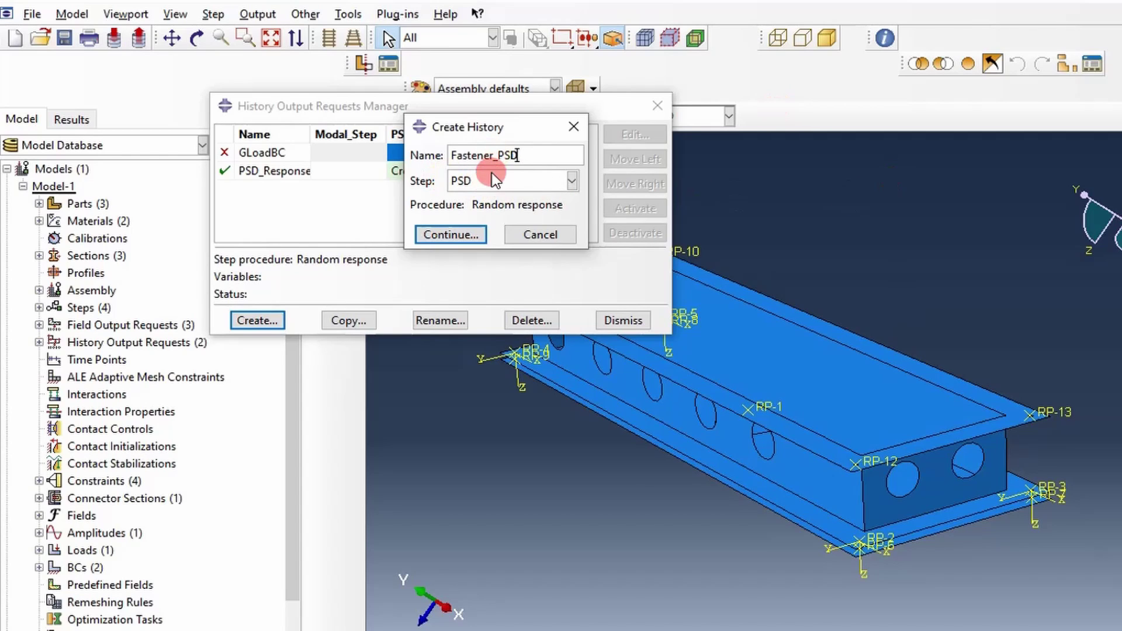
# Step: Set the Fastener_PSD request's domain to the set Fastener
pyautogui.click(468, 233)
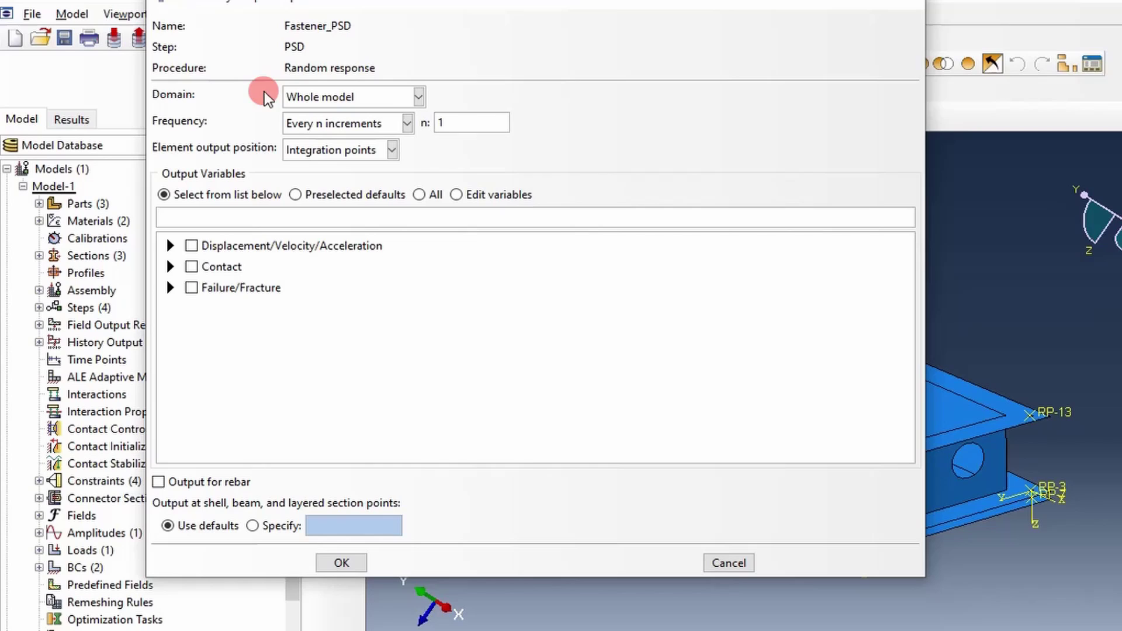
pyautogui.click(415, 94)
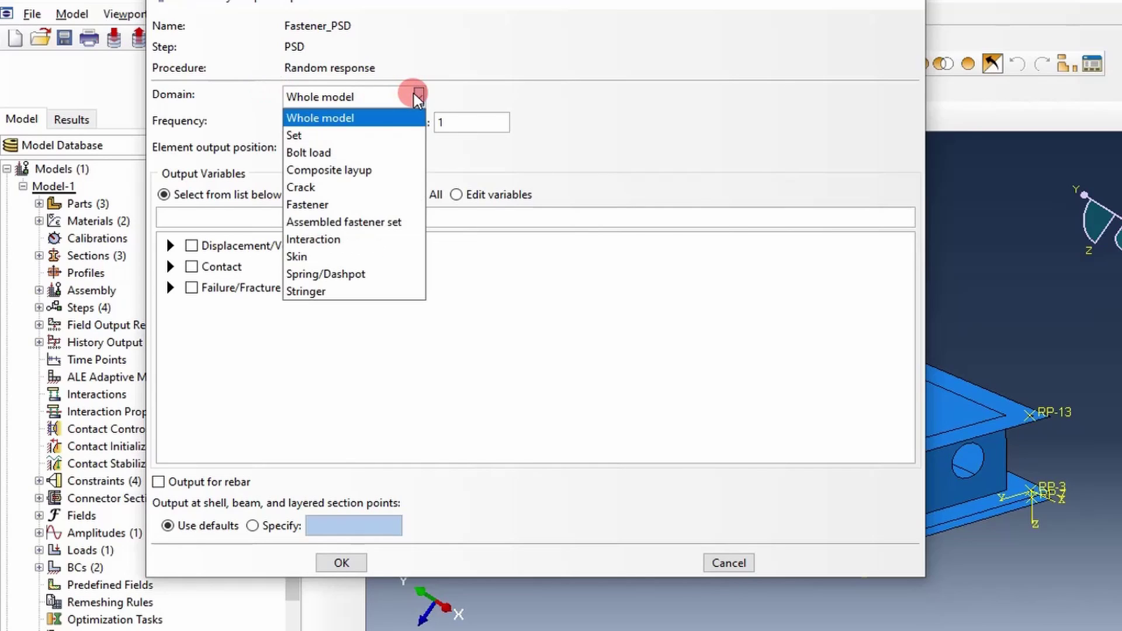
pyautogui.click(358, 137)
pyautogui.click(578, 98)
pyautogui.click(529, 120)
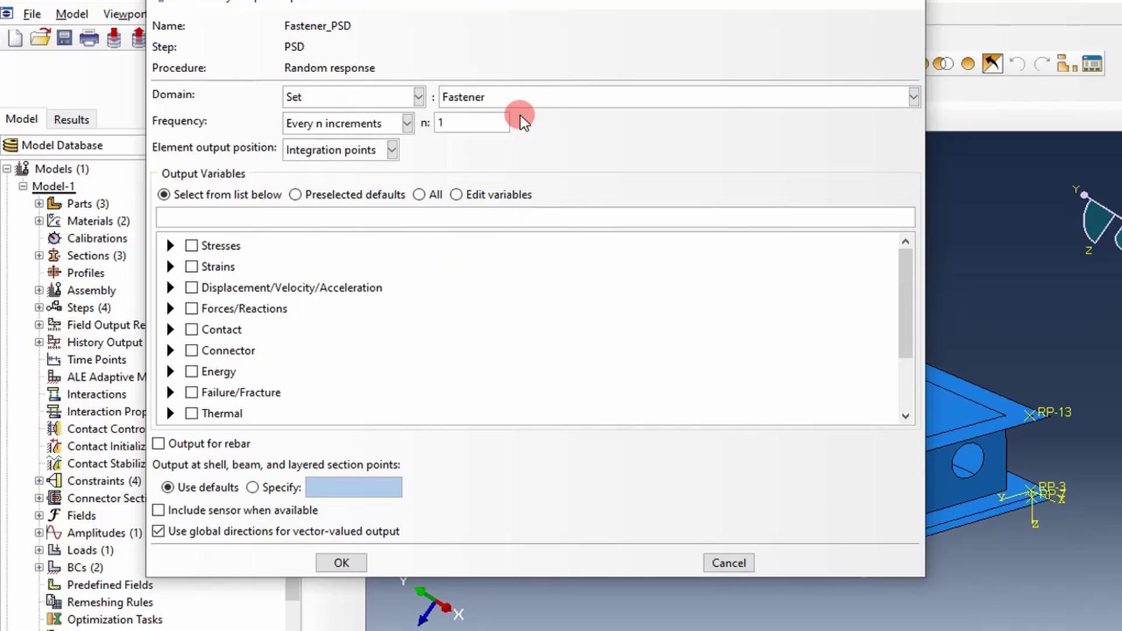
# Step: Select the connector RMS total forces RCTF1, RCTF2 and RCTF3 as output variables
pyautogui.scroll(-2, 181, 350)
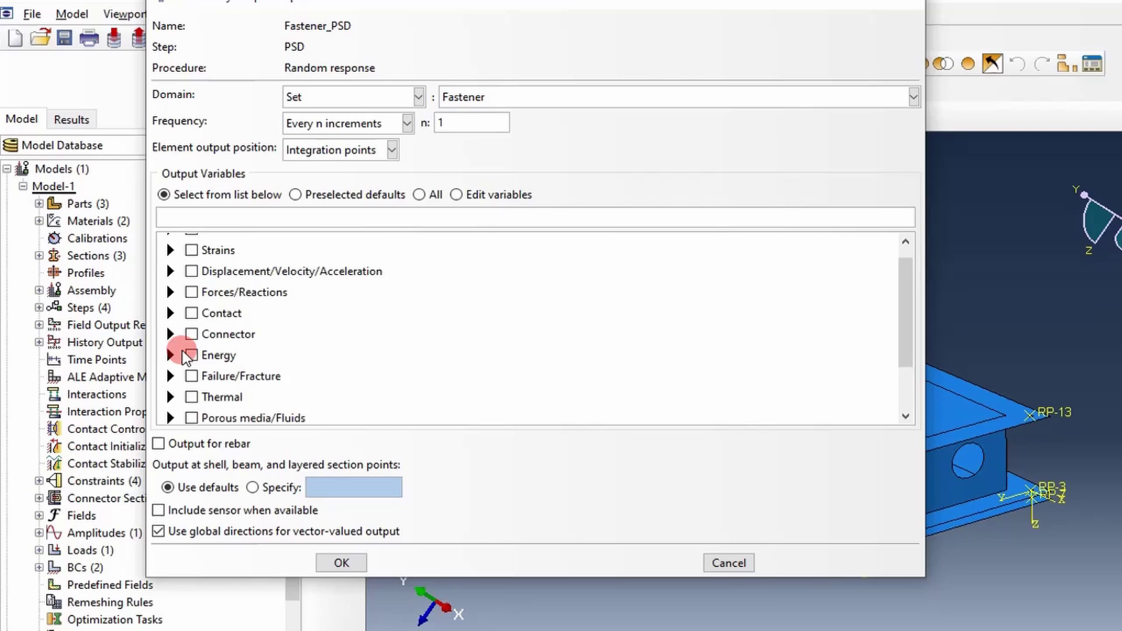
pyautogui.click(171, 295)
pyautogui.scroll(-1, 213, 319)
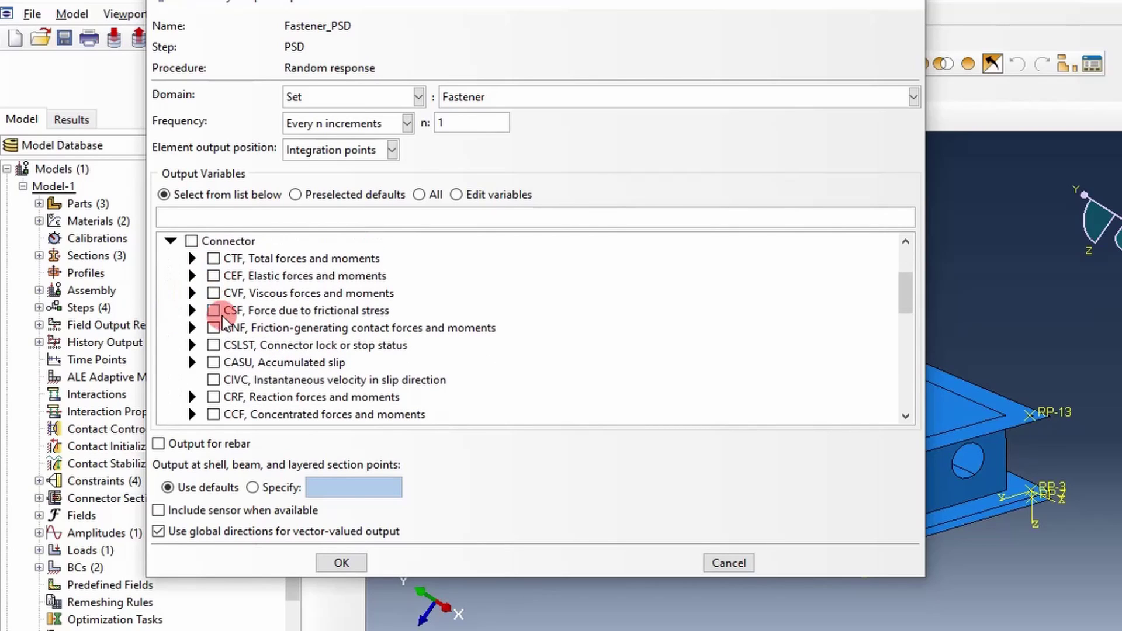
pyautogui.scroll(-3, 233, 295)
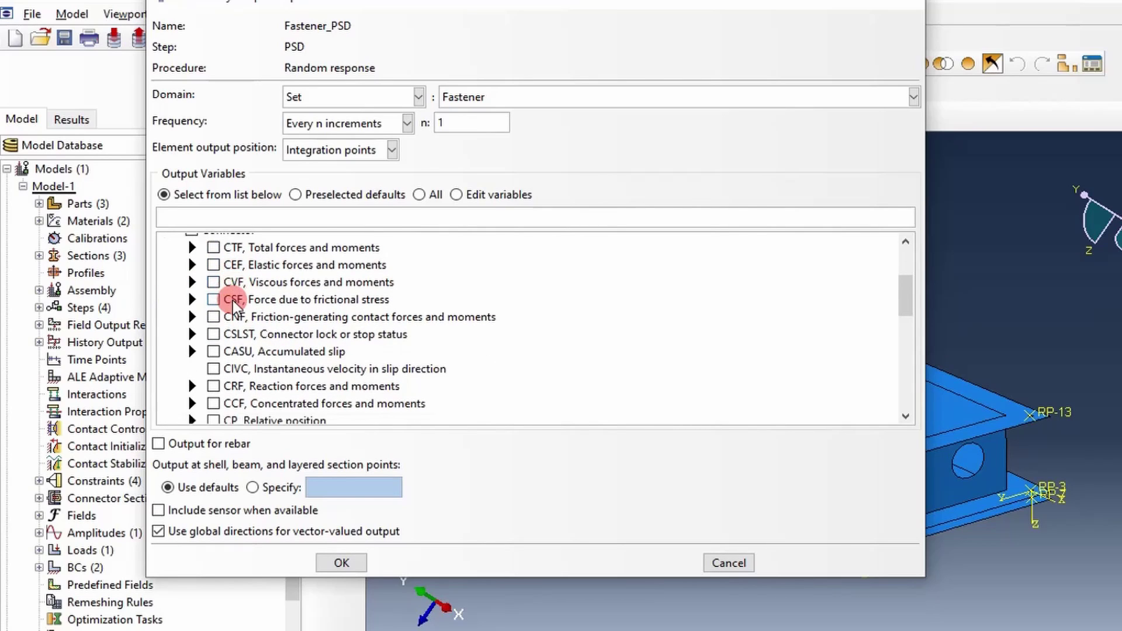
pyautogui.scroll(-9, 248, 345)
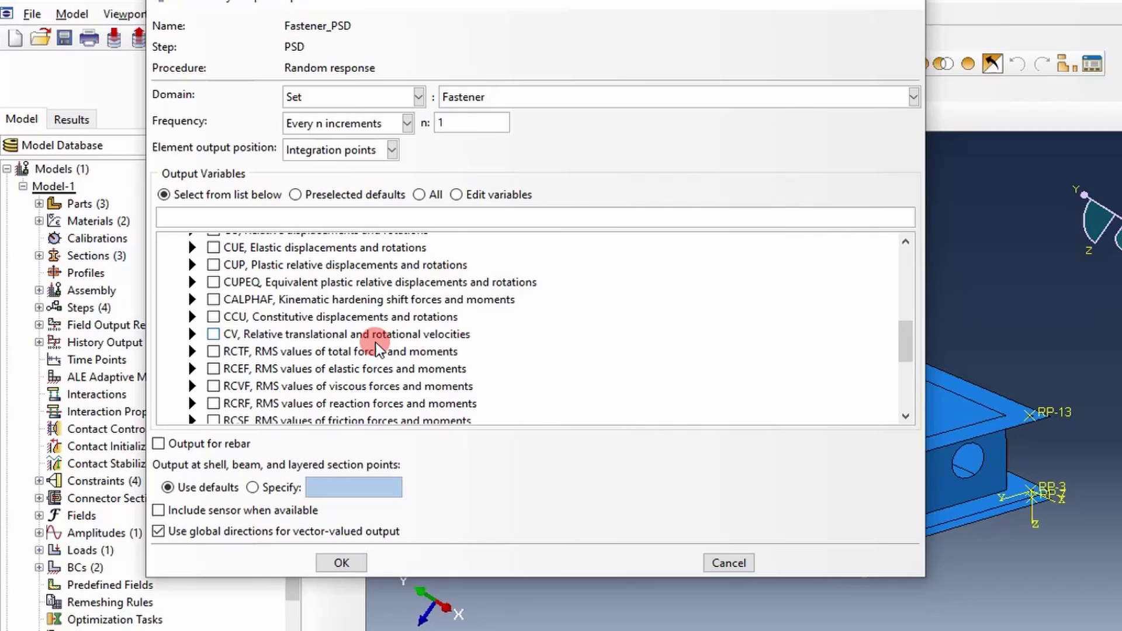
pyautogui.click(193, 351)
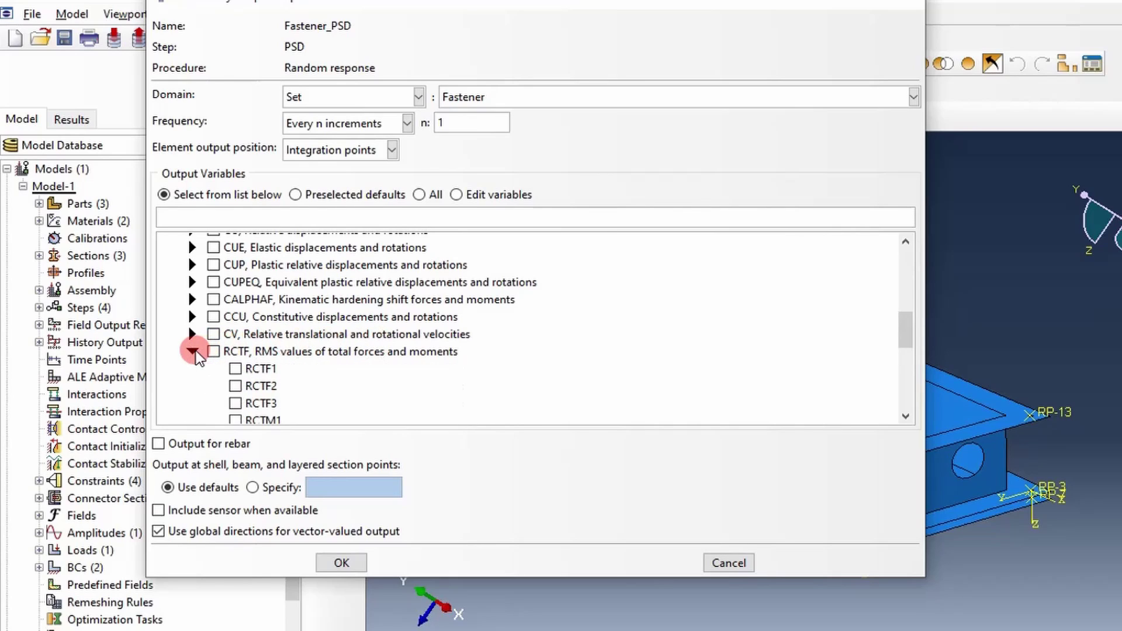
pyautogui.scroll(-2, 192, 379)
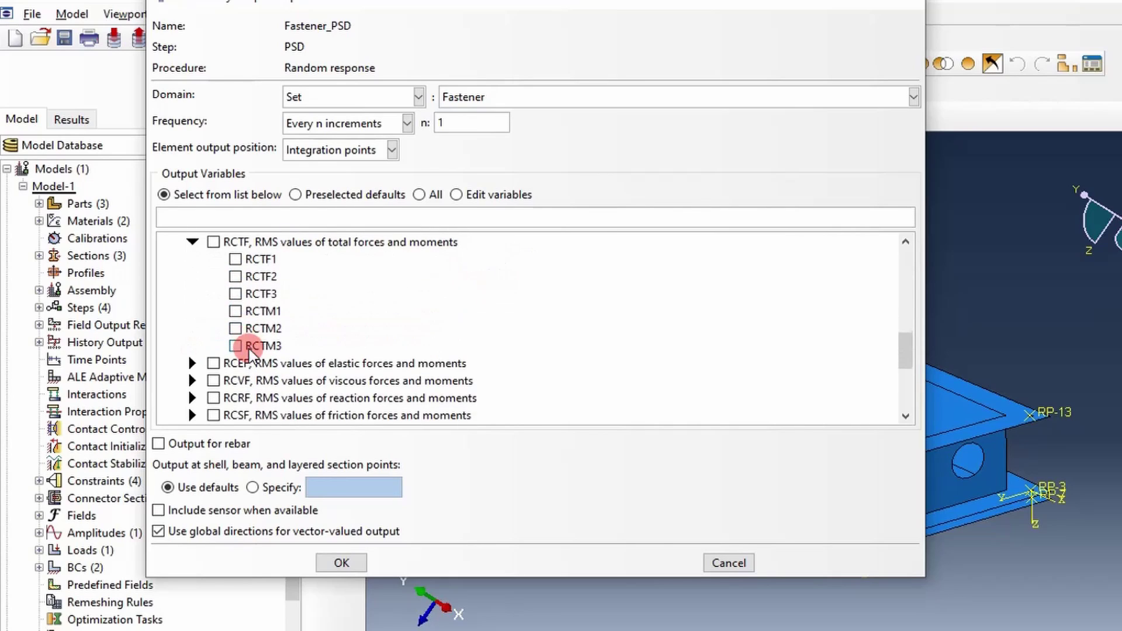
pyautogui.click(234, 260)
pyautogui.click(235, 276)
pyautogui.click(235, 293)
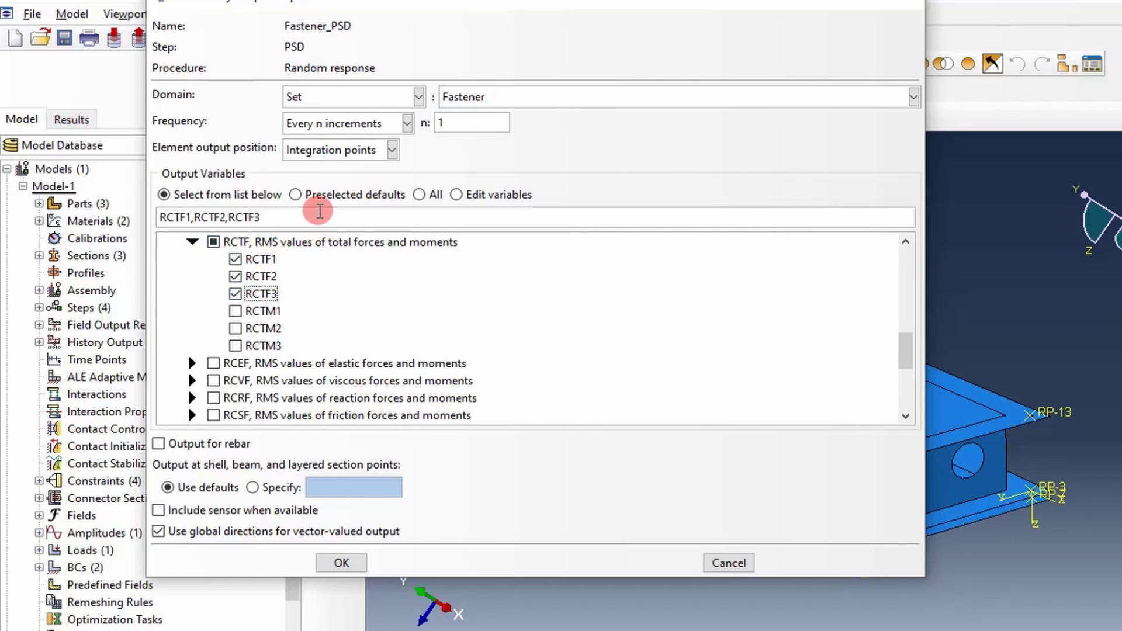
# Step: Set the output frequency to Last increment and save the request
pyautogui.click(395, 121)
pyautogui.click(352, 145)
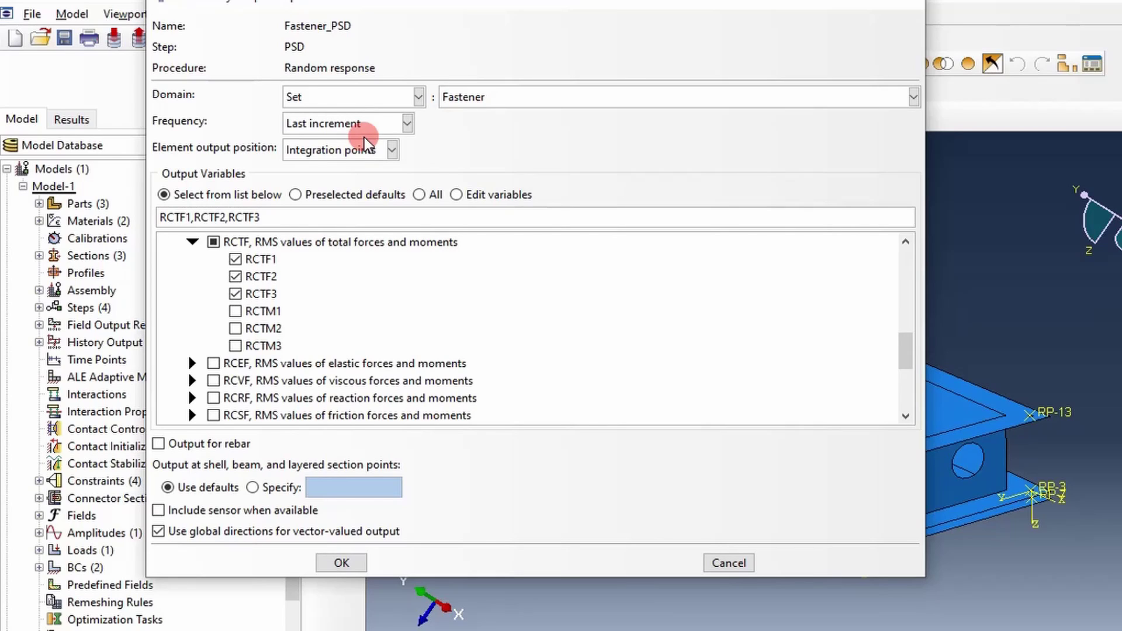
pyautogui.click(342, 565)
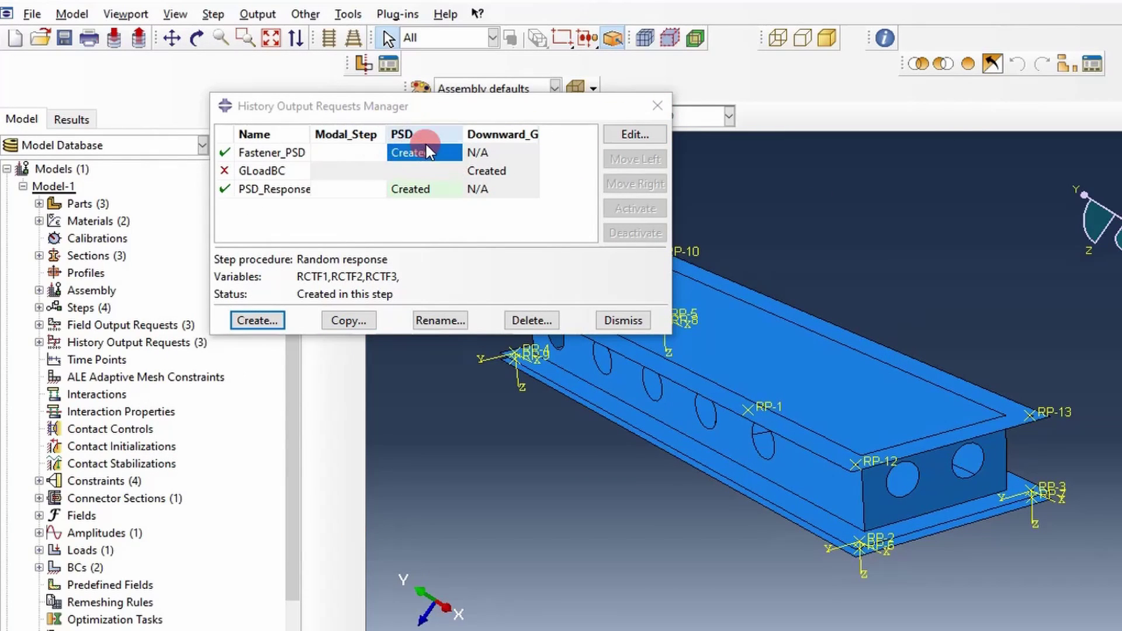
# Step: In the Job module, create a job named Fastener_PSD for Model-1 and submit it
pyautogui.click(652, 108)
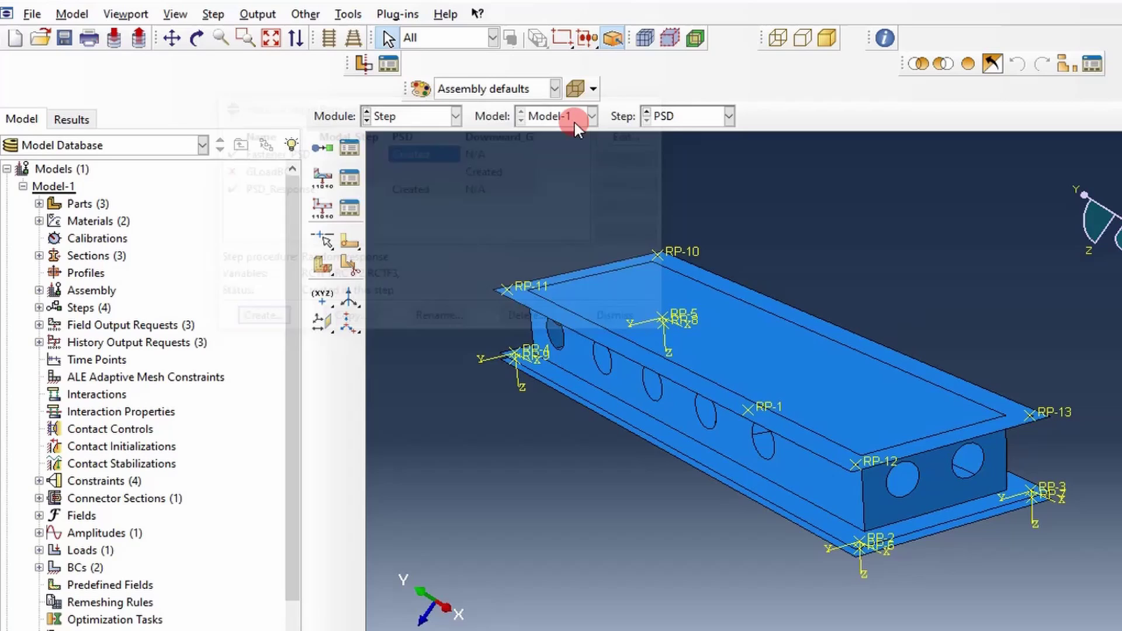
pyautogui.click(449, 120)
pyautogui.click(422, 272)
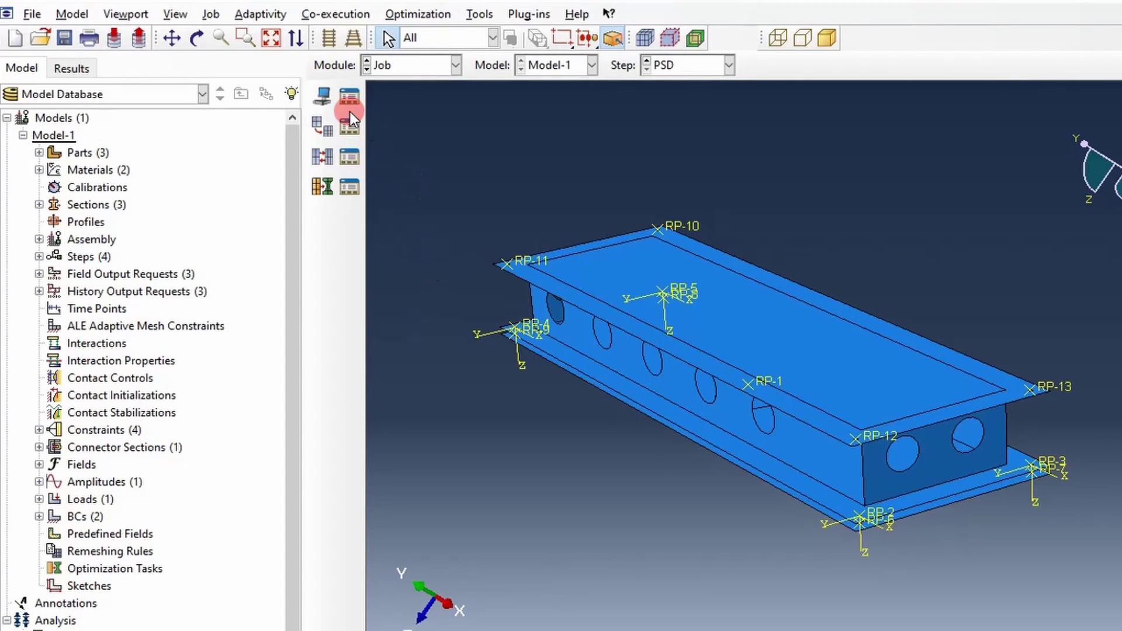
pyautogui.click(349, 97)
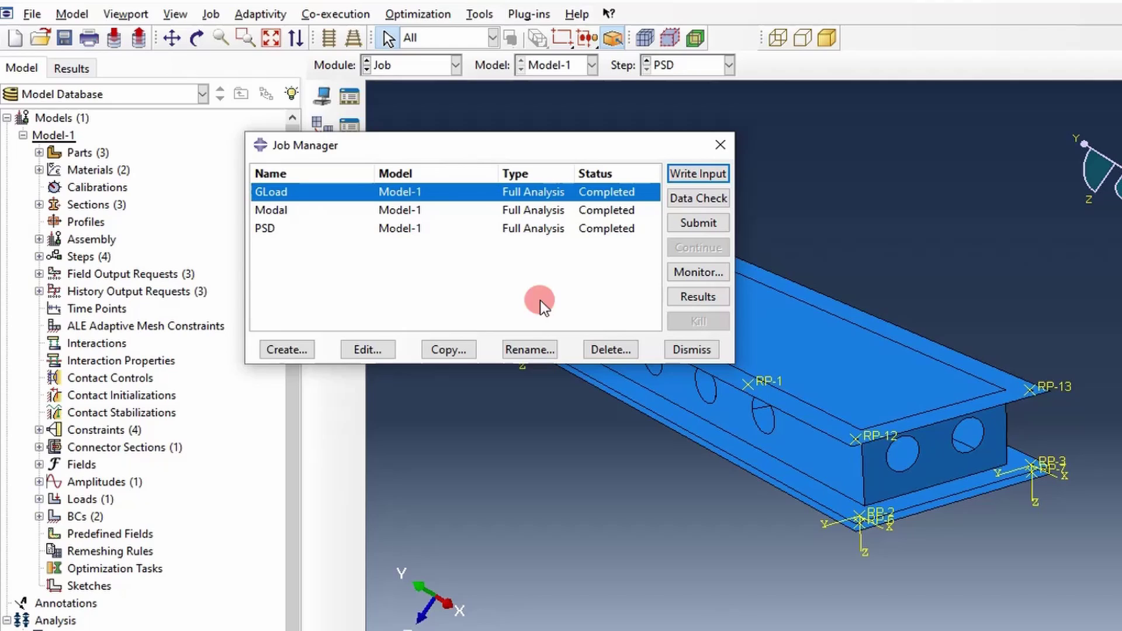
pyautogui.click(290, 353)
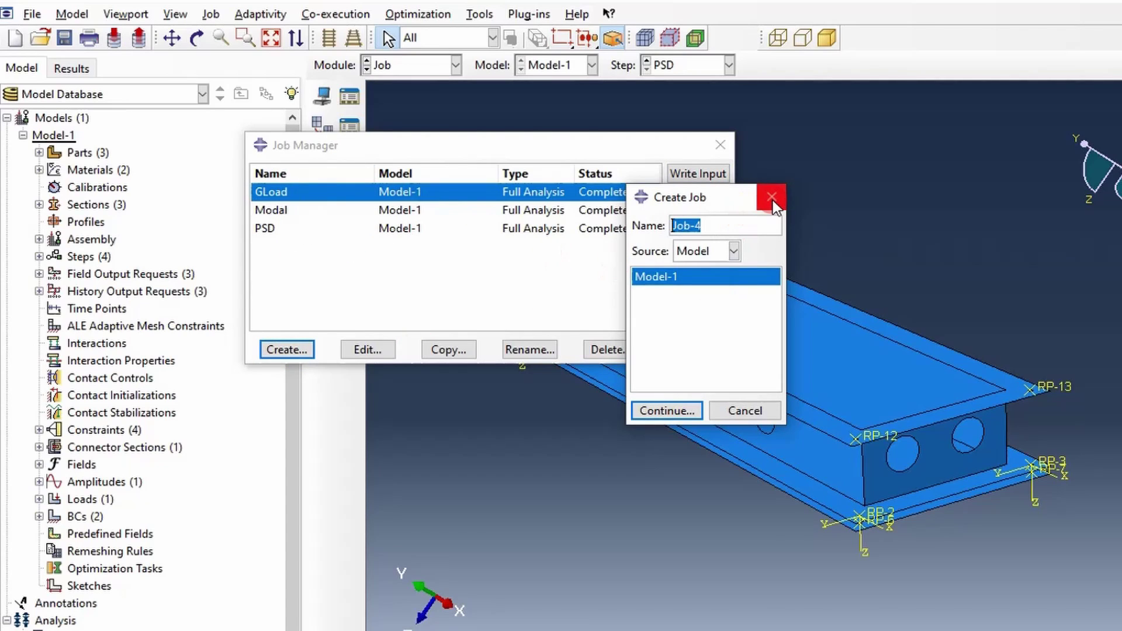
pyautogui.write('Fastener')
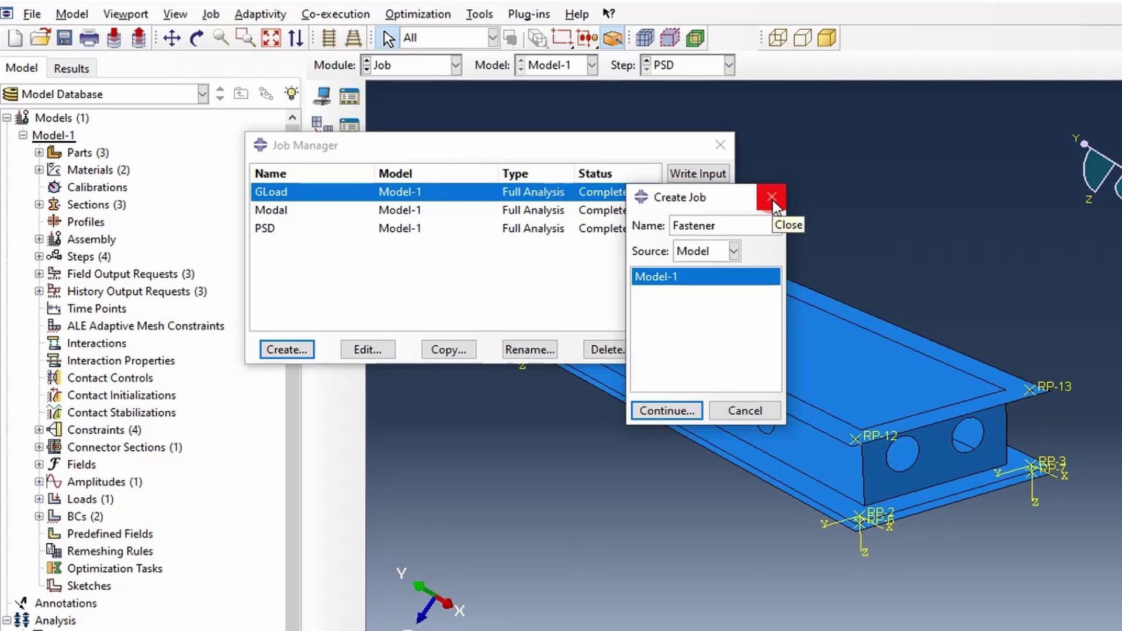
pyautogui.write('_PSD')
pyautogui.click(671, 409)
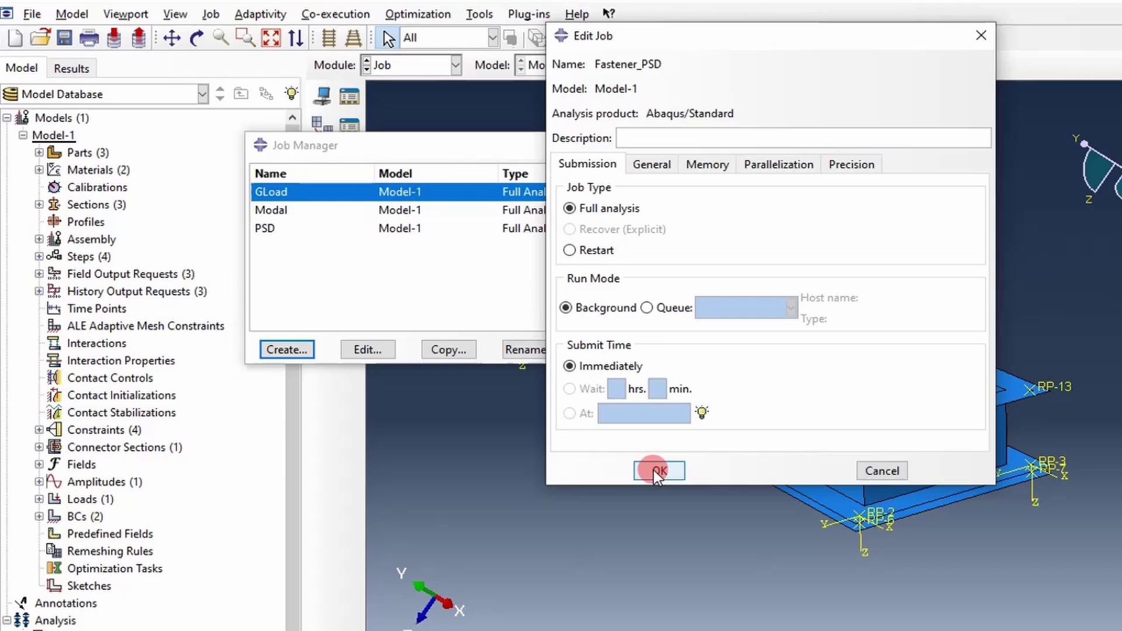
pyautogui.click(655, 468)
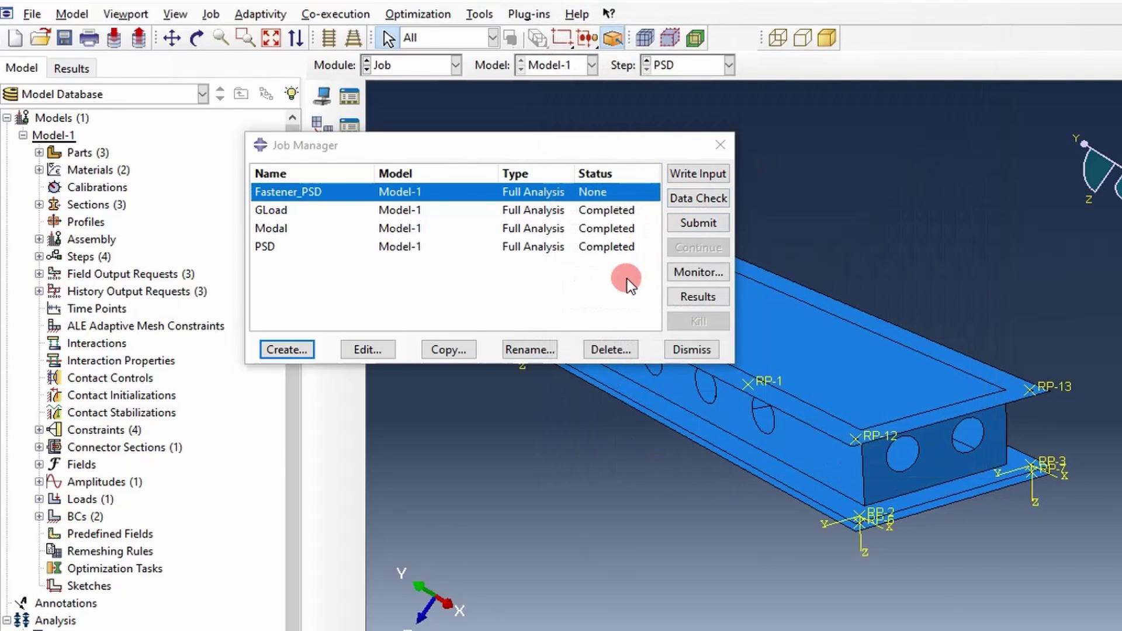
pyautogui.click(689, 228)
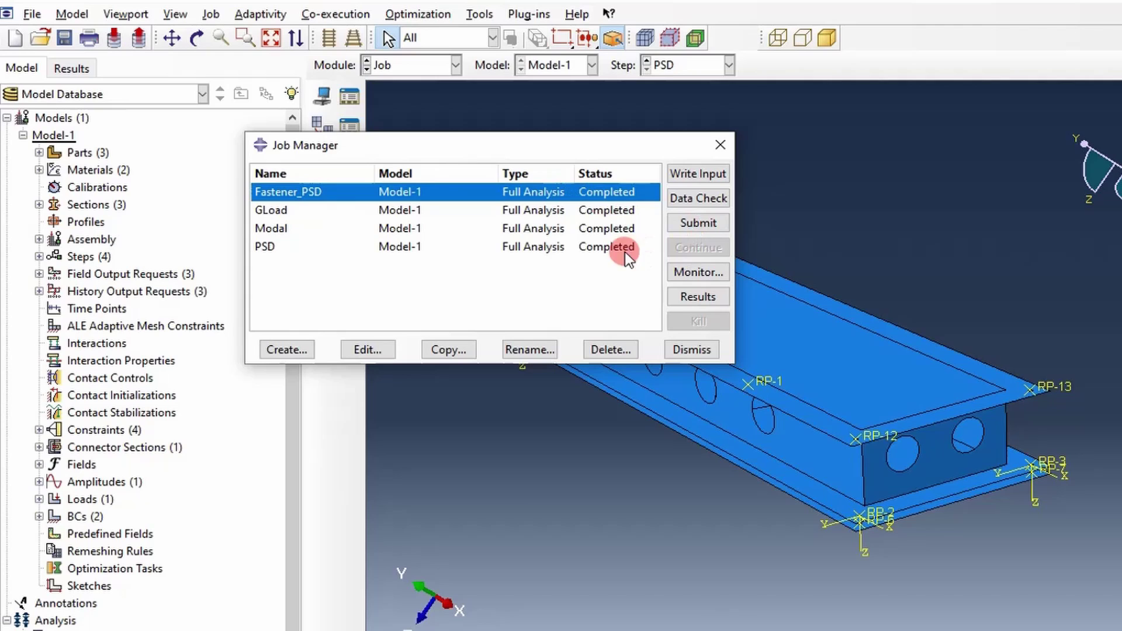
# Step: Open the Fastener_PSD results and start new XY data from ODB history output
pyautogui.click(682, 300)
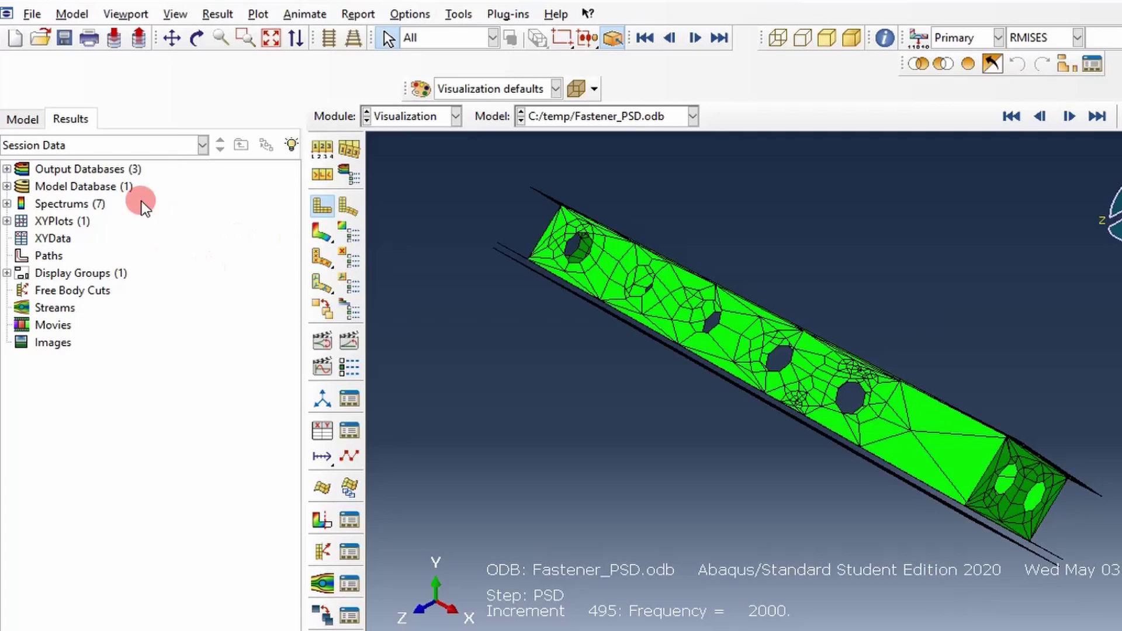
pyautogui.rightClick(66, 240)
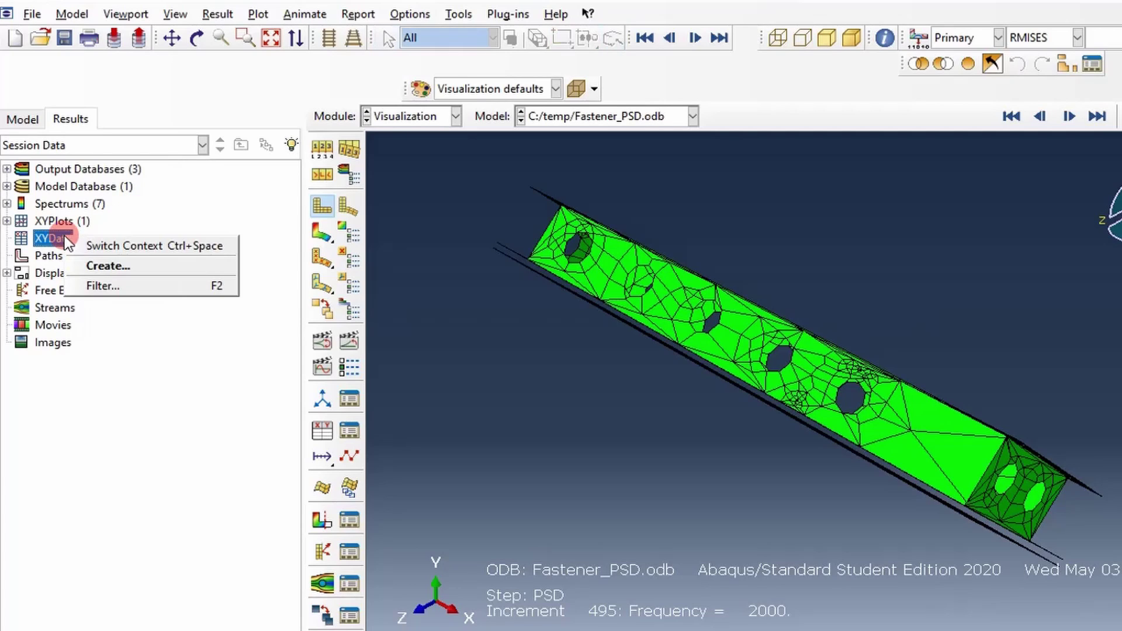
pyautogui.click(108, 267)
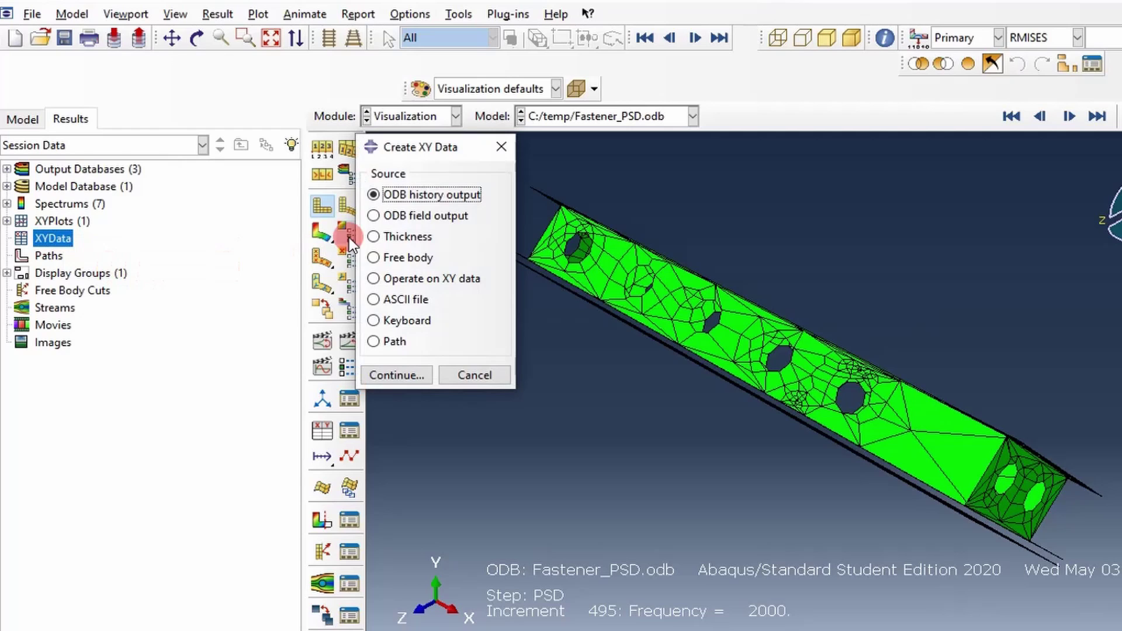
pyautogui.click(403, 375)
# Step: Save the RCTF1–RCTF3 RMS rows for elements 3–6 as XY data and plot them
pyautogui.scroll(-3, 228, 183)
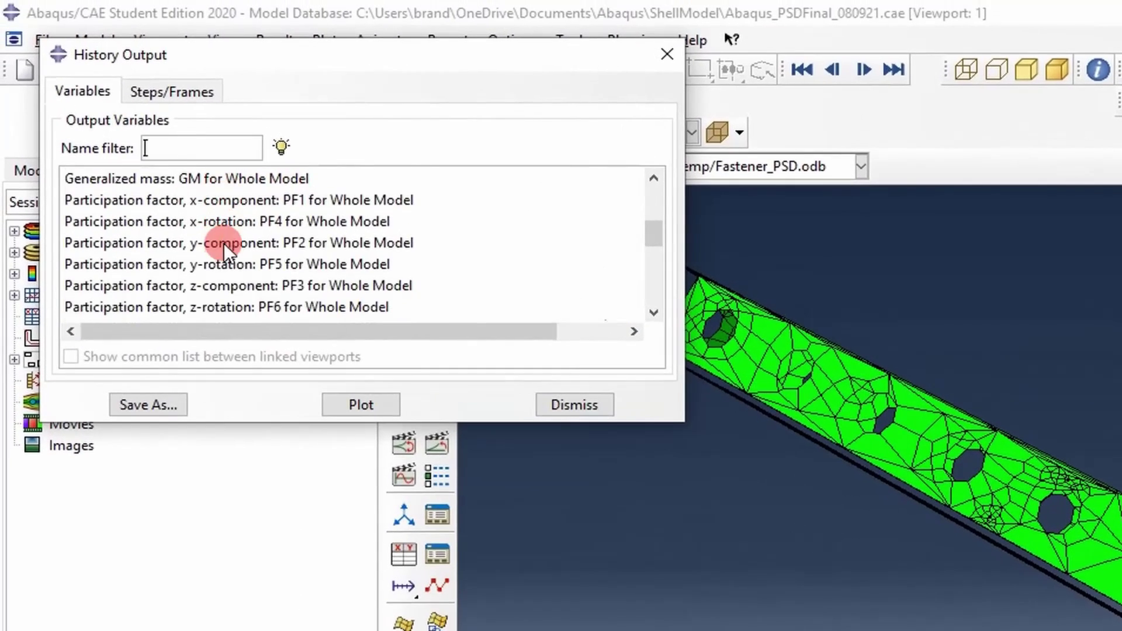
pyautogui.scroll(-2, 223, 243)
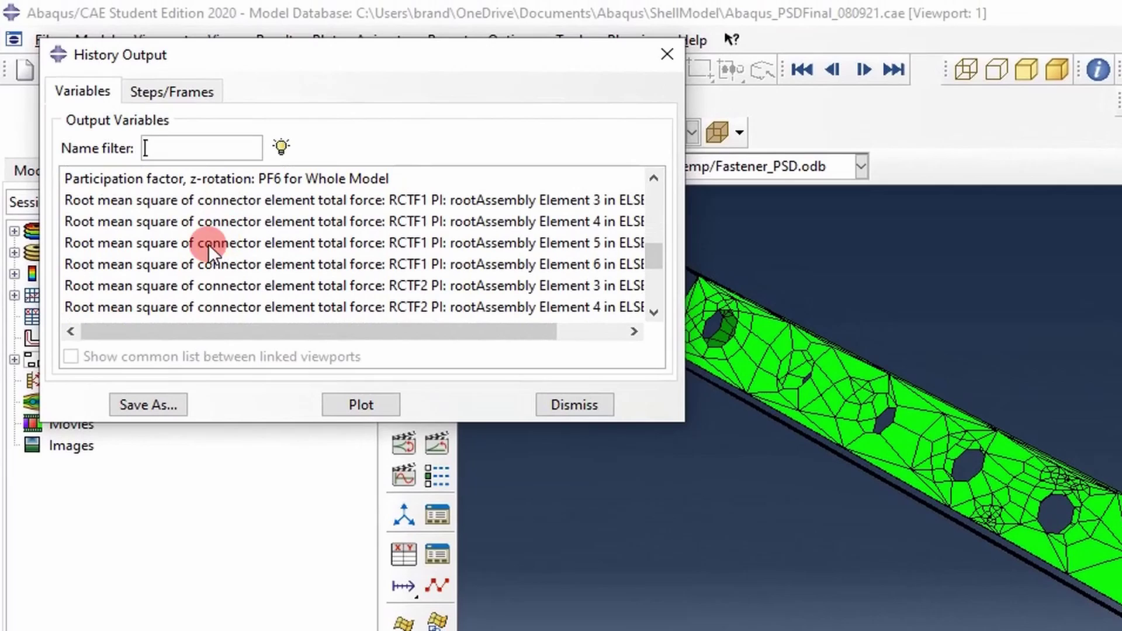
pyautogui.click(100, 199)
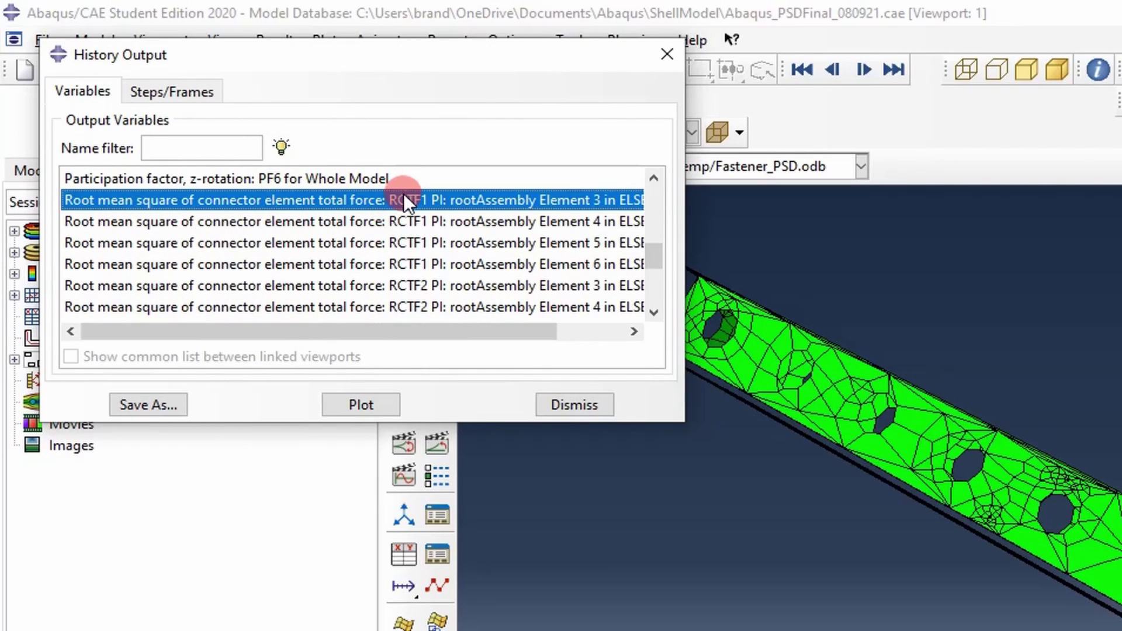
pyautogui.scroll(-3, 411, 253)
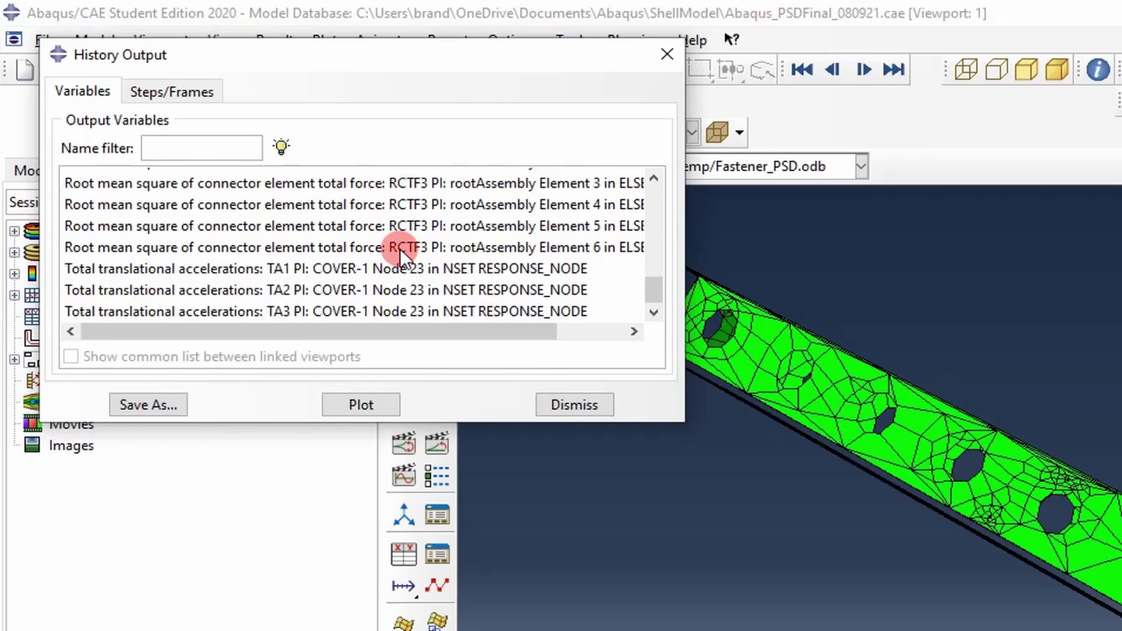
pyautogui.keyDown('shift'); pyautogui.click(409, 247); pyautogui.keyUp('shift')
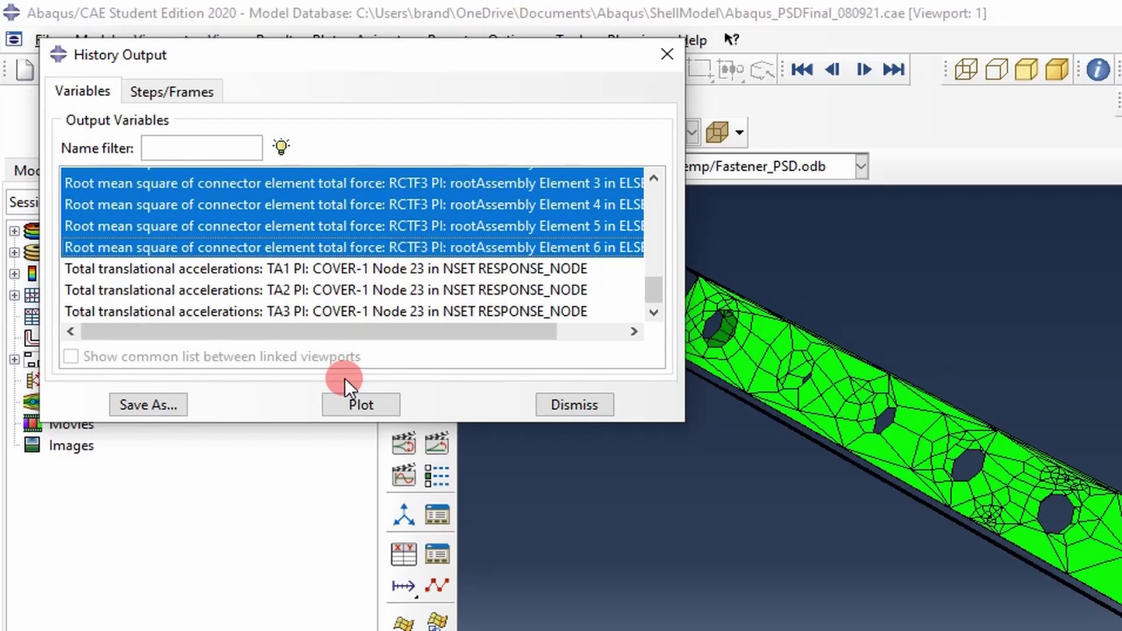
pyautogui.click(159, 405)
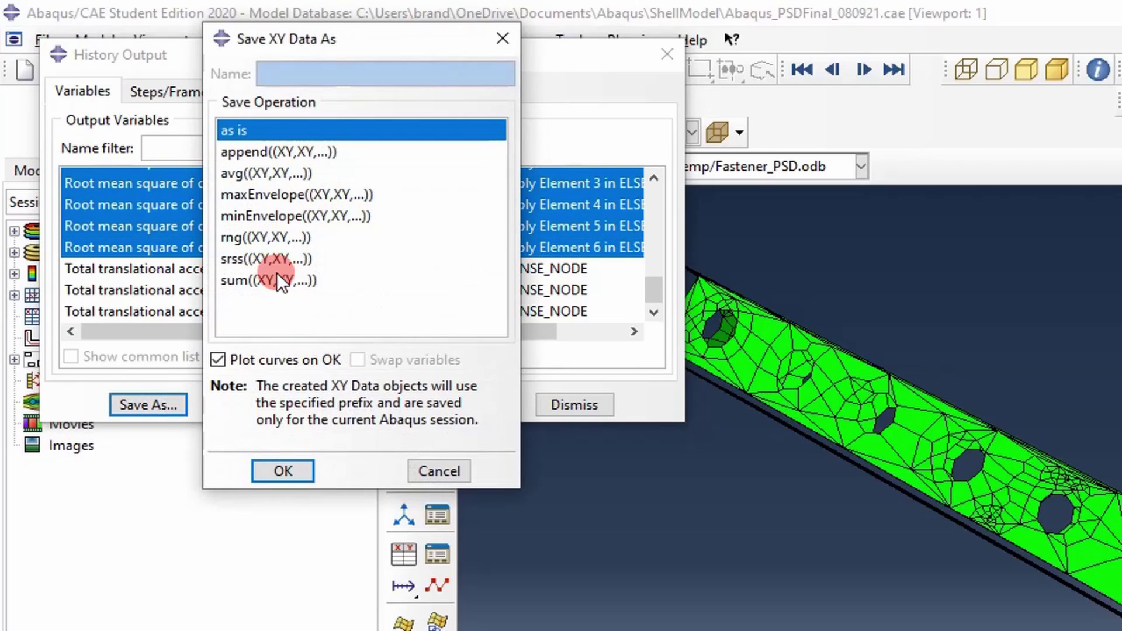
pyautogui.click(284, 462)
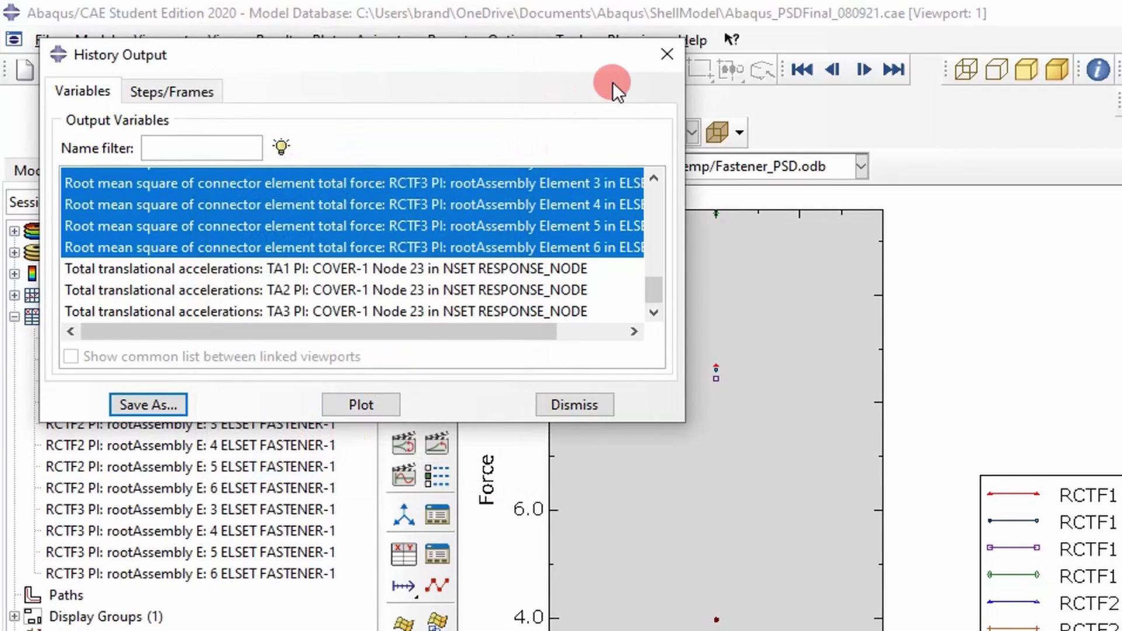
pyautogui.click(666, 54)
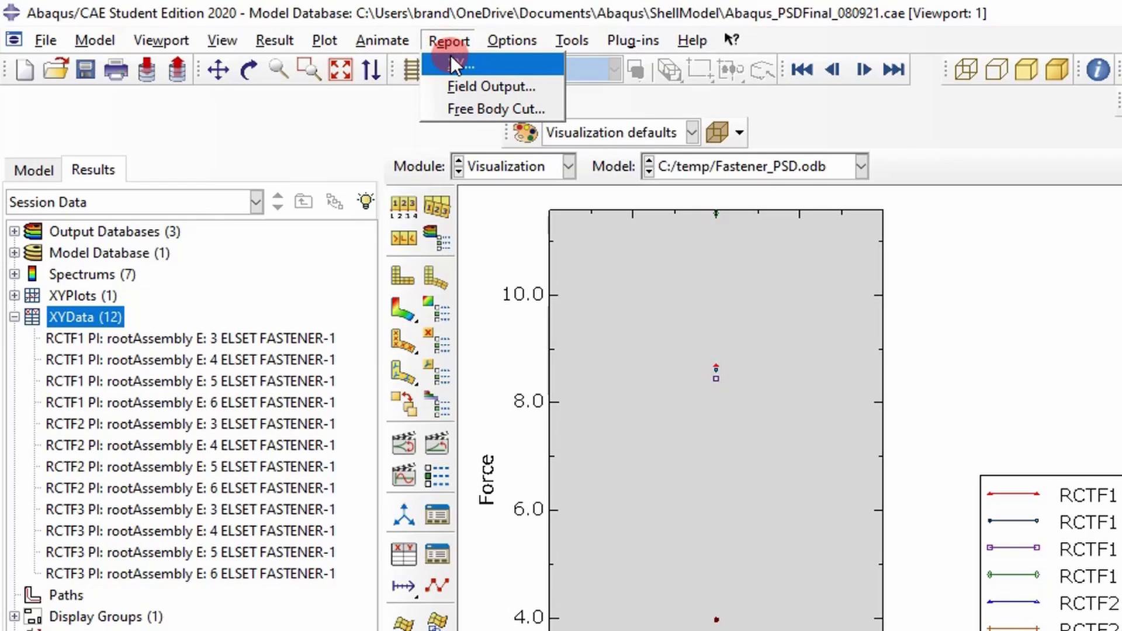
# Step: In the XY report settings, select the four RCTF1 and RCTF2 curves and write them
pyautogui.click(450, 56)
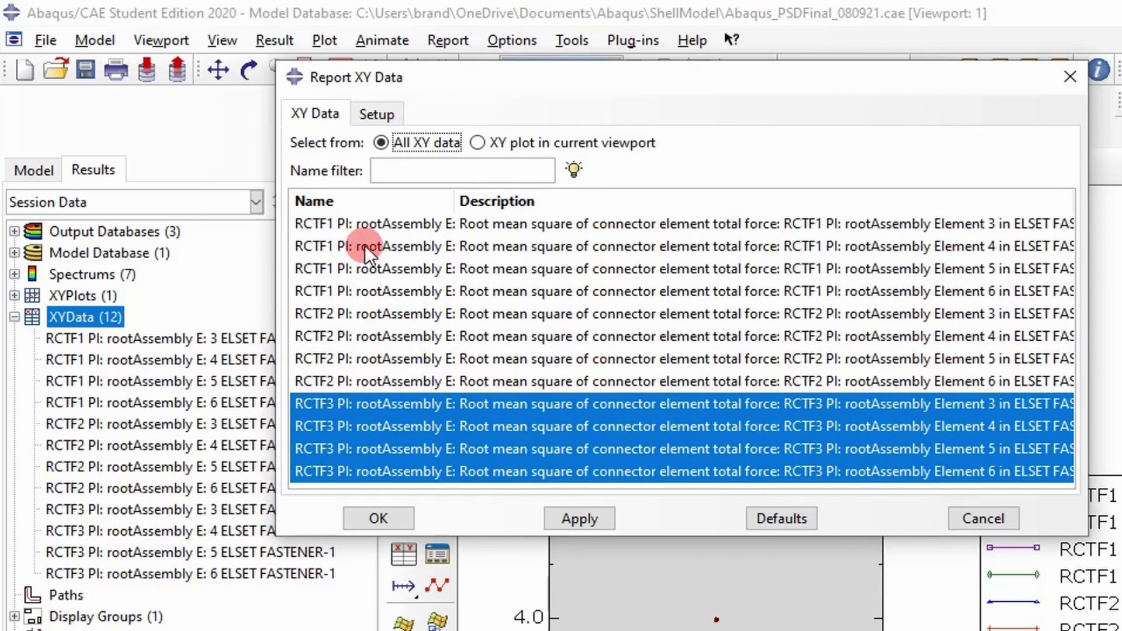
pyautogui.click(361, 224)
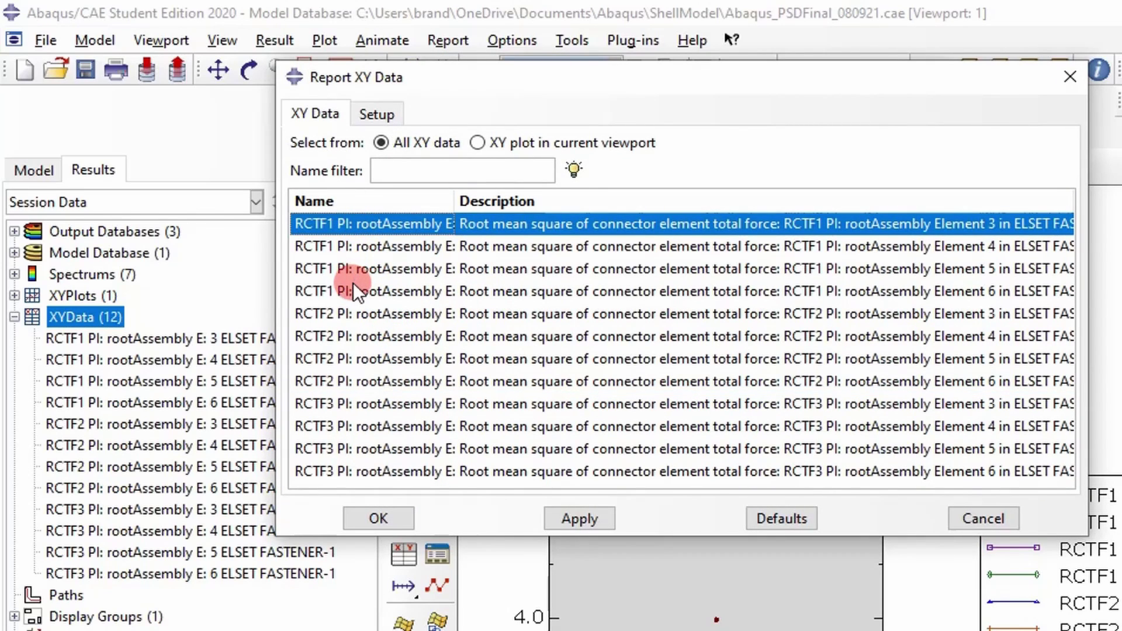
pyautogui.keyDown('shift'); pyautogui.click(339, 292); pyautogui.keyUp('shift')
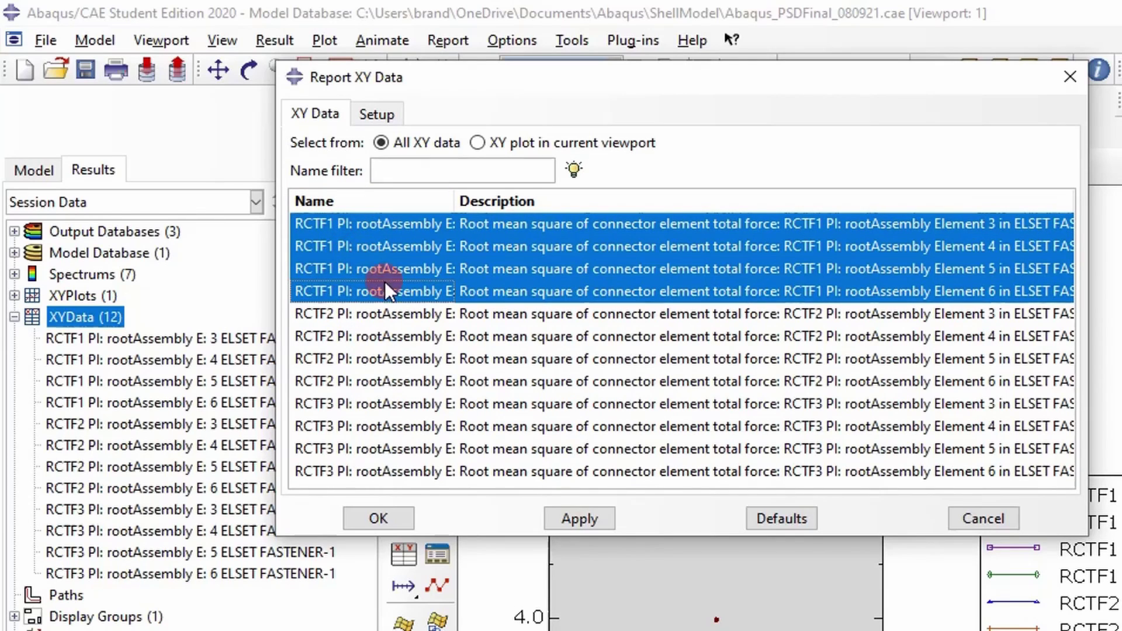
pyautogui.click(372, 314)
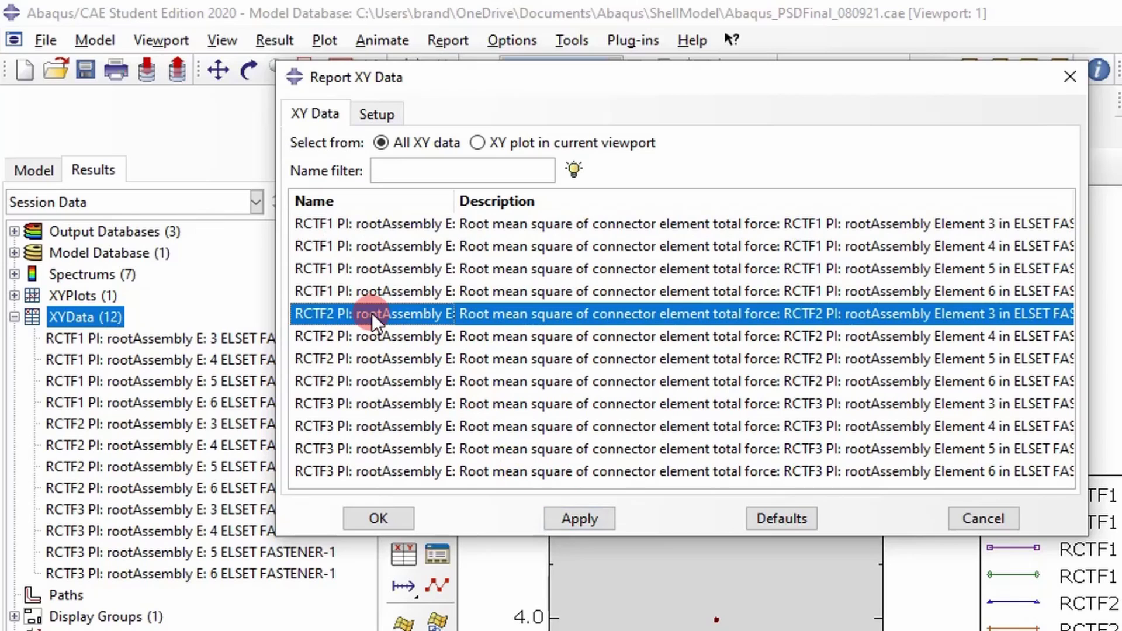
pyautogui.keyDown('shift'); pyautogui.click(353, 381); pyautogui.keyUp('shift')
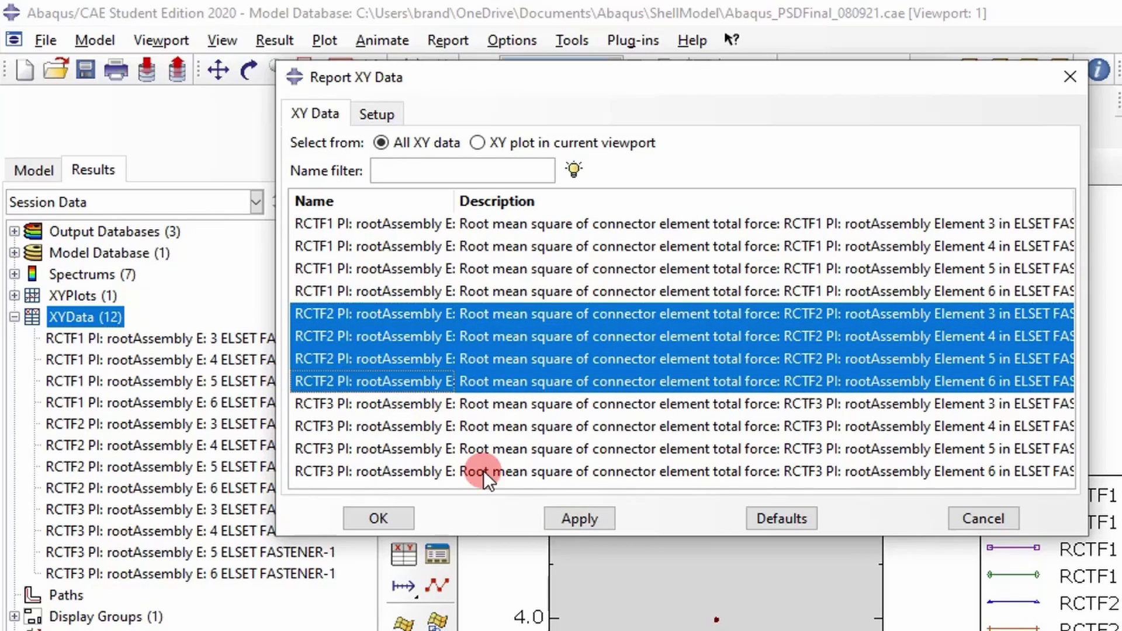
pyautogui.click(579, 516)
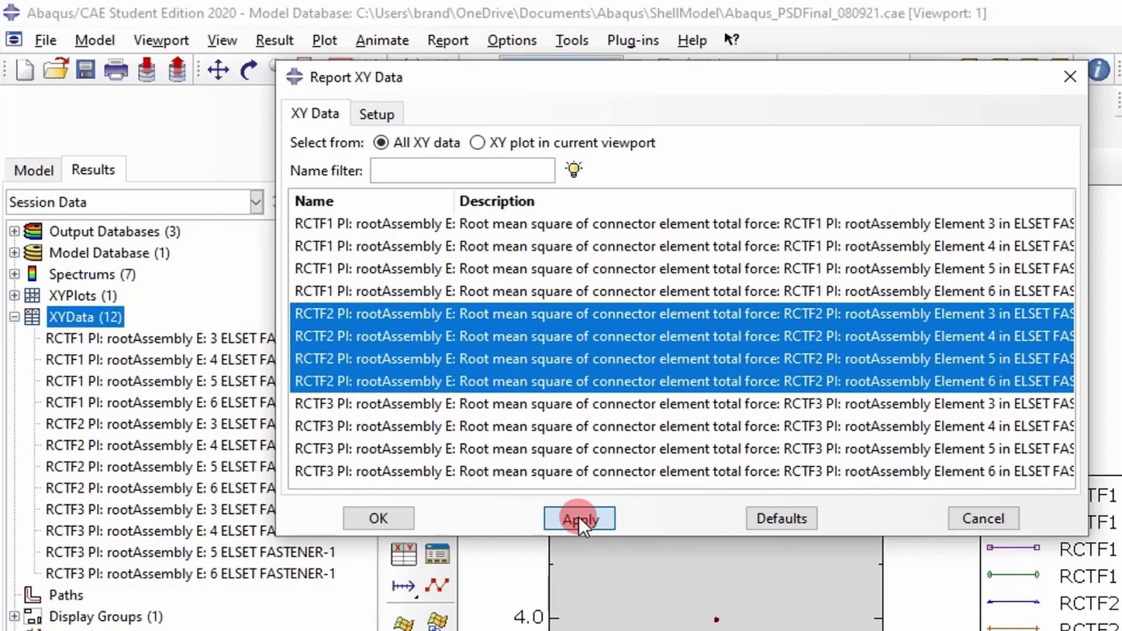
# Step: Write the four RCTF3 curves and confirm the abaqus.rpt report file settings
pyautogui.click(348, 403)
pyautogui.keyDown('shift'); pyautogui.click(382, 469); pyautogui.keyUp('shift')
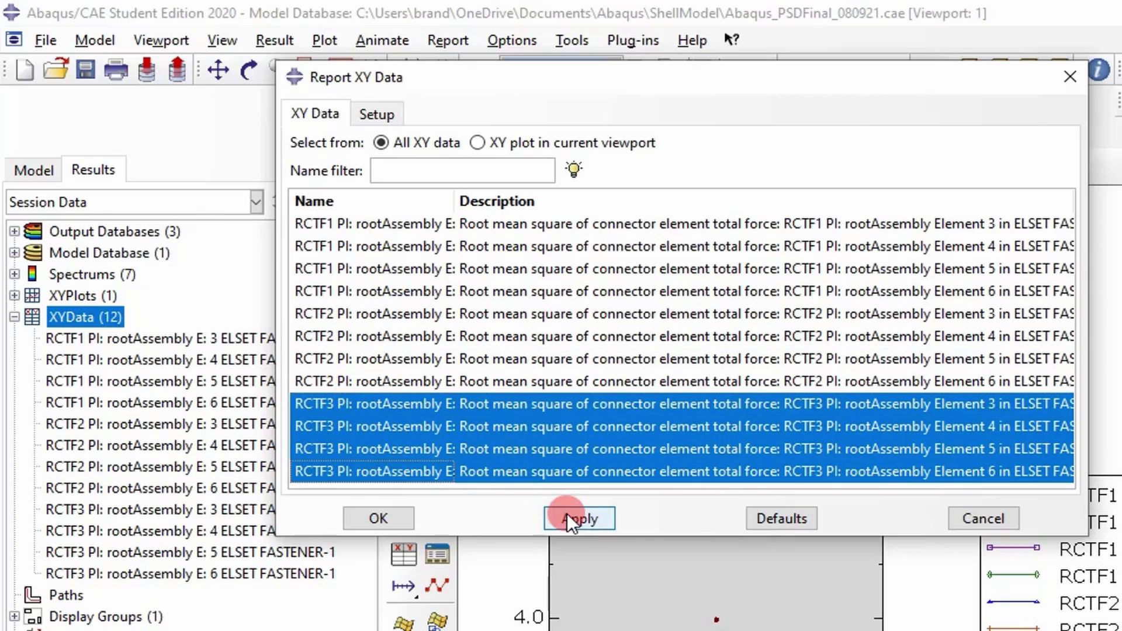
pyautogui.click(585, 516)
pyautogui.click(376, 114)
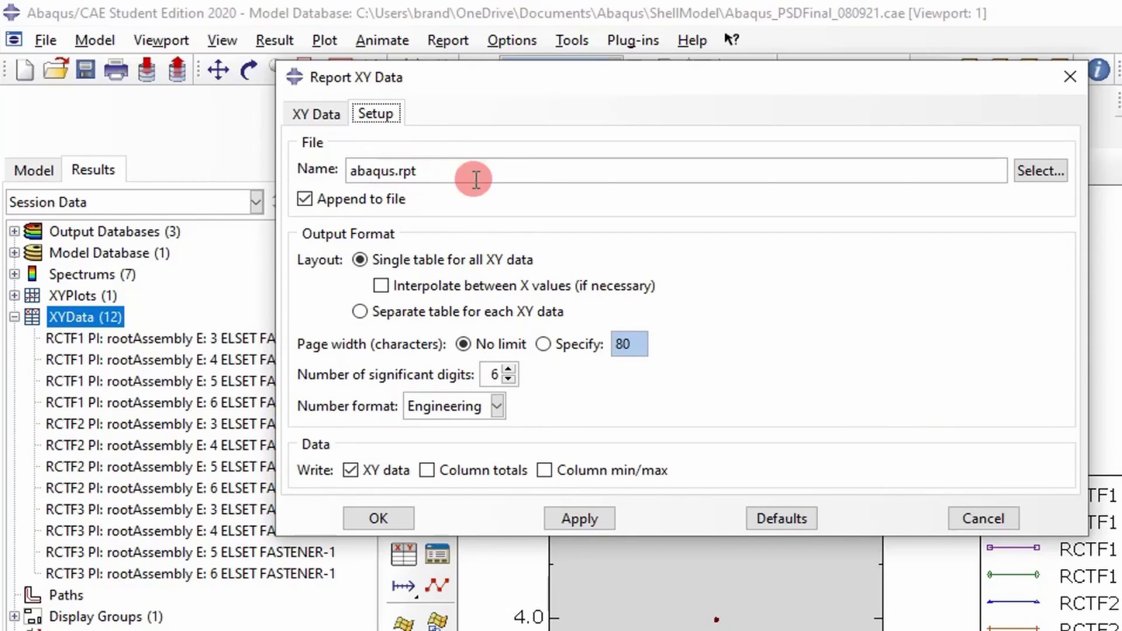
pyautogui.click(1065, 81)
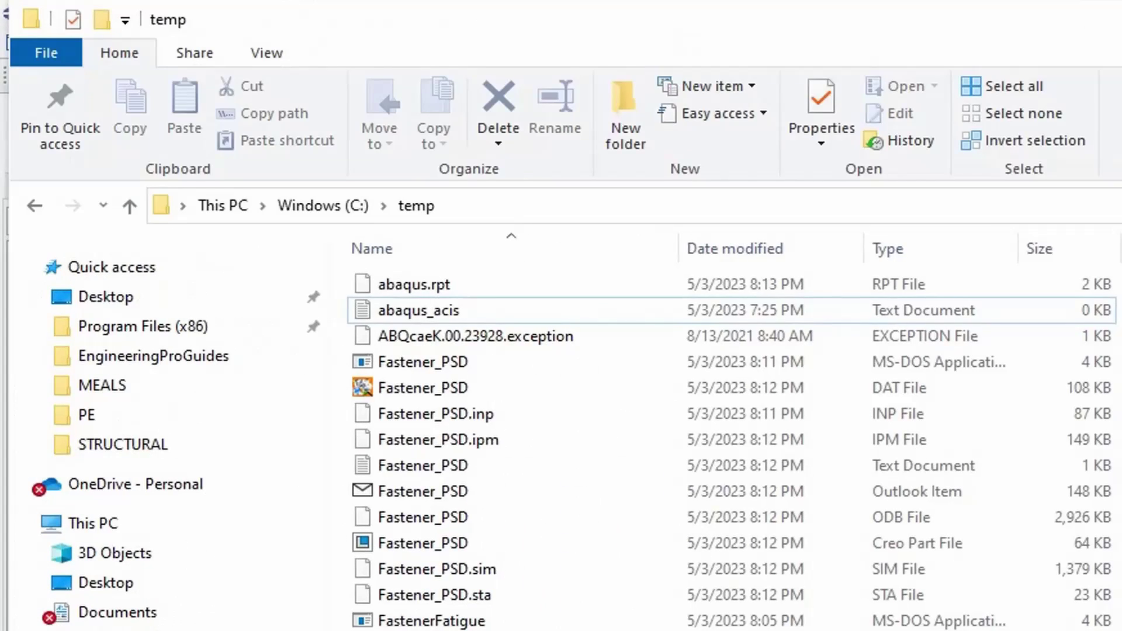
# Step: Open abaqus.rpt from C:\temp with the Edit with Notepad++ option
pyautogui.click(527, 289)
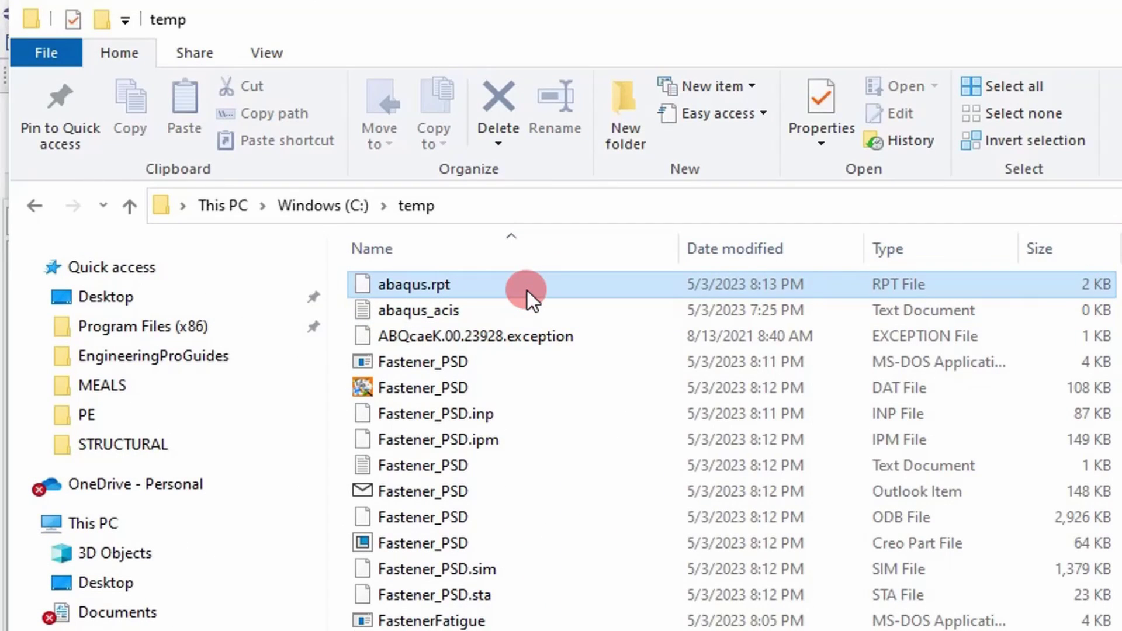
pyautogui.rightClick(527, 289)
pyautogui.click(591, 387)
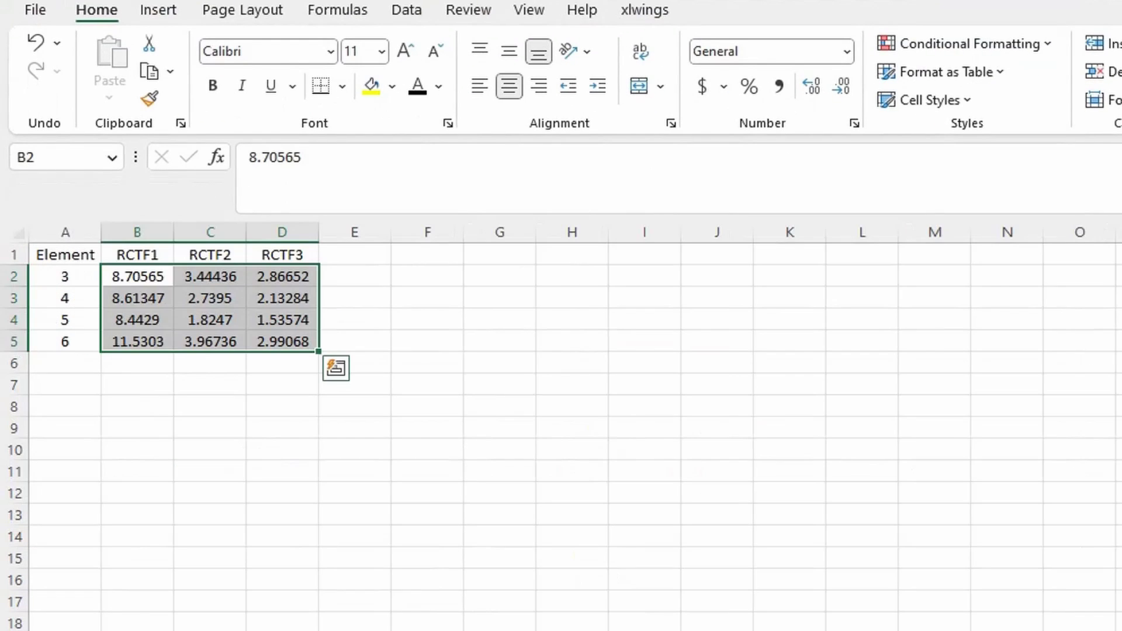
pyautogui.click(154, 295)
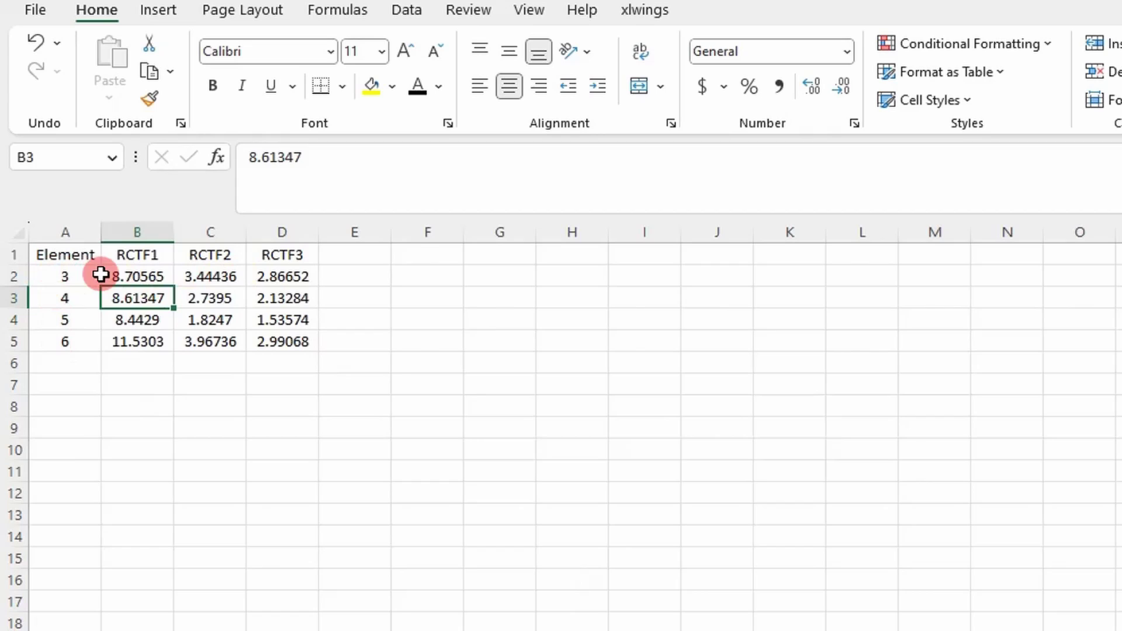
pyautogui.click(131, 276)
pyautogui.moveTo(141, 276); pyautogui.dragTo(308, 337)
pyautogui.click(282, 428)
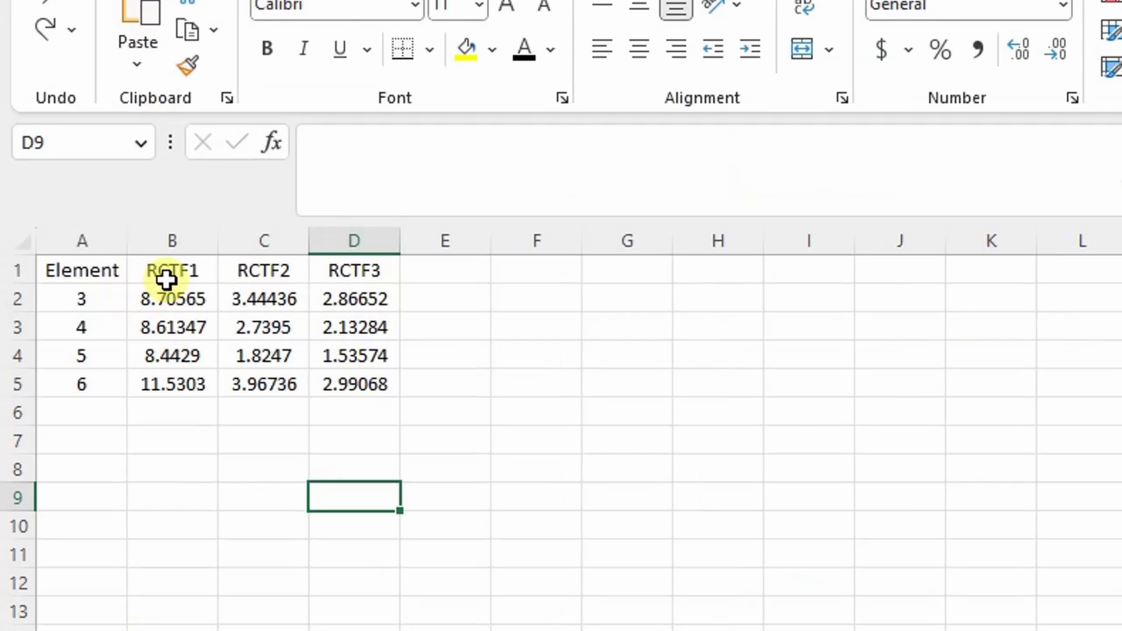
pyautogui.moveTo(153, 294); pyautogui.dragTo(350, 300)
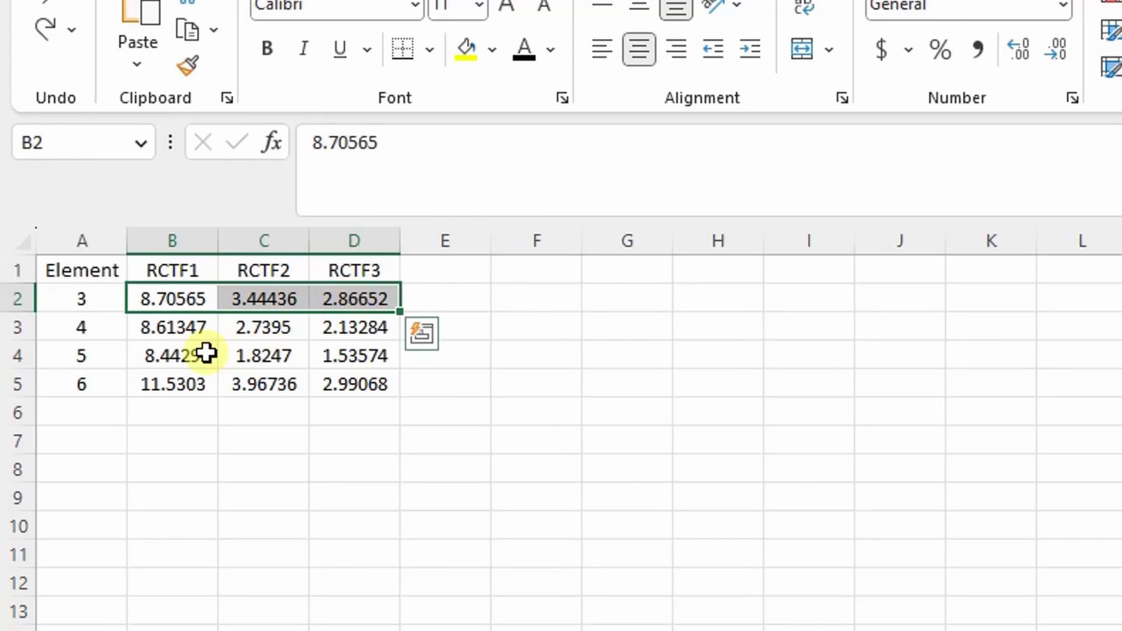
pyautogui.hotkey('ctrl', 'c')
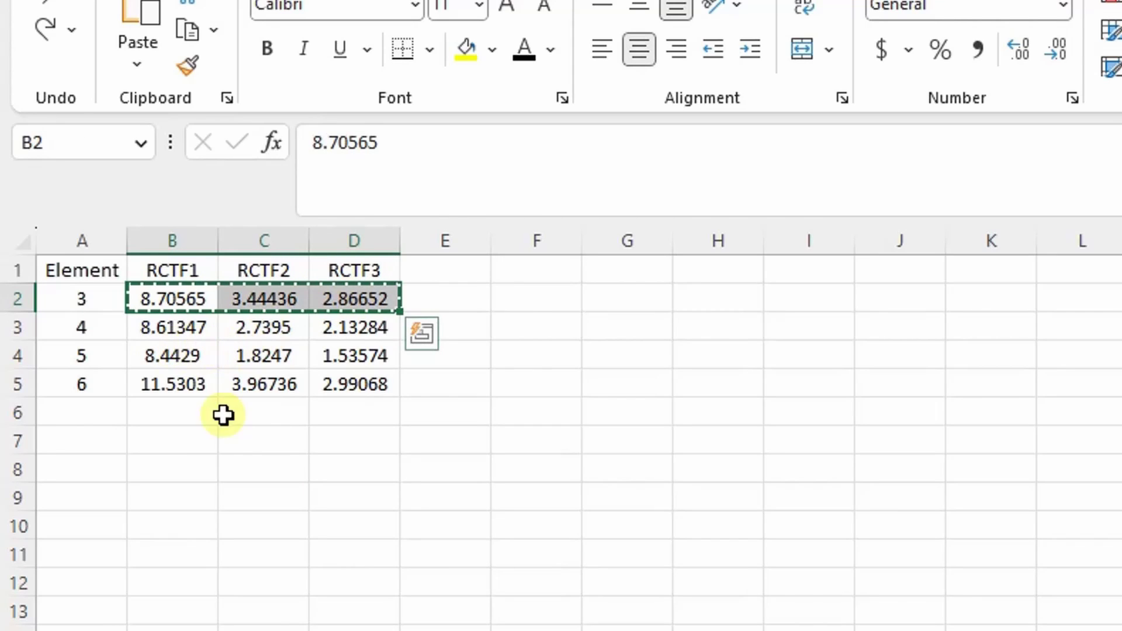
pyautogui.hotkey('ctrl', 'pageup')
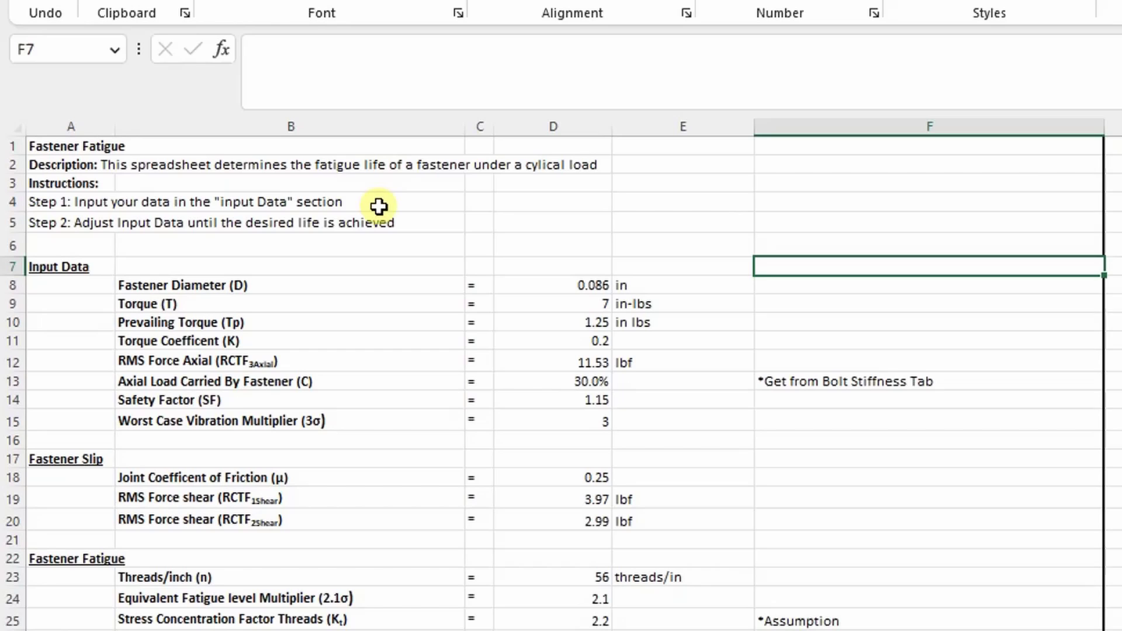
pyautogui.scroll(-2, 275, 298)
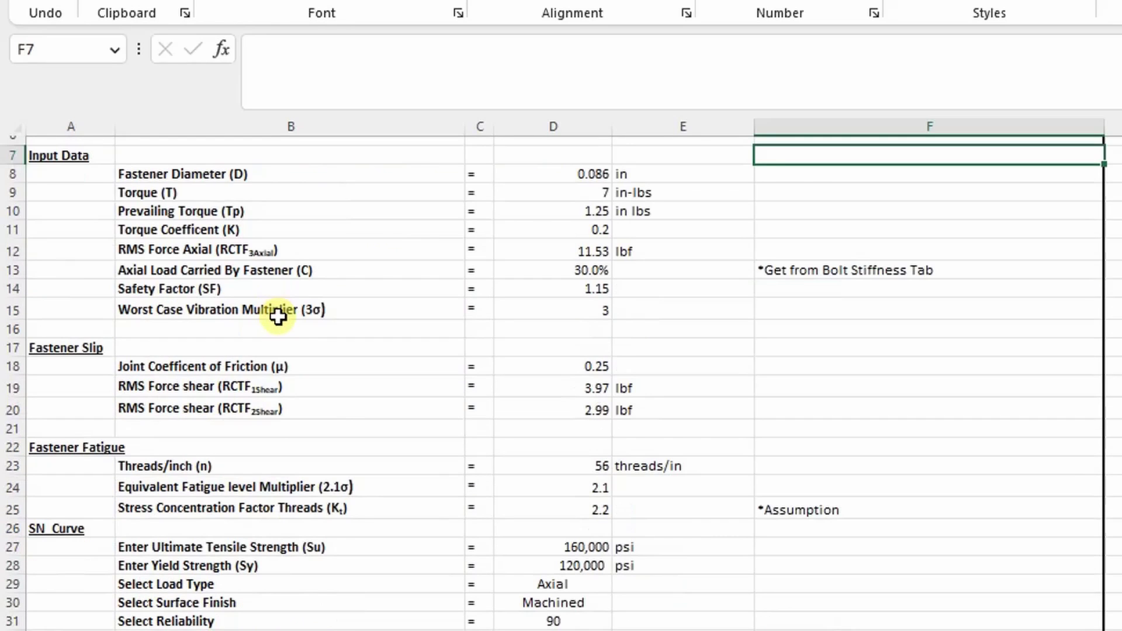
pyautogui.scroll(1, 281, 325)
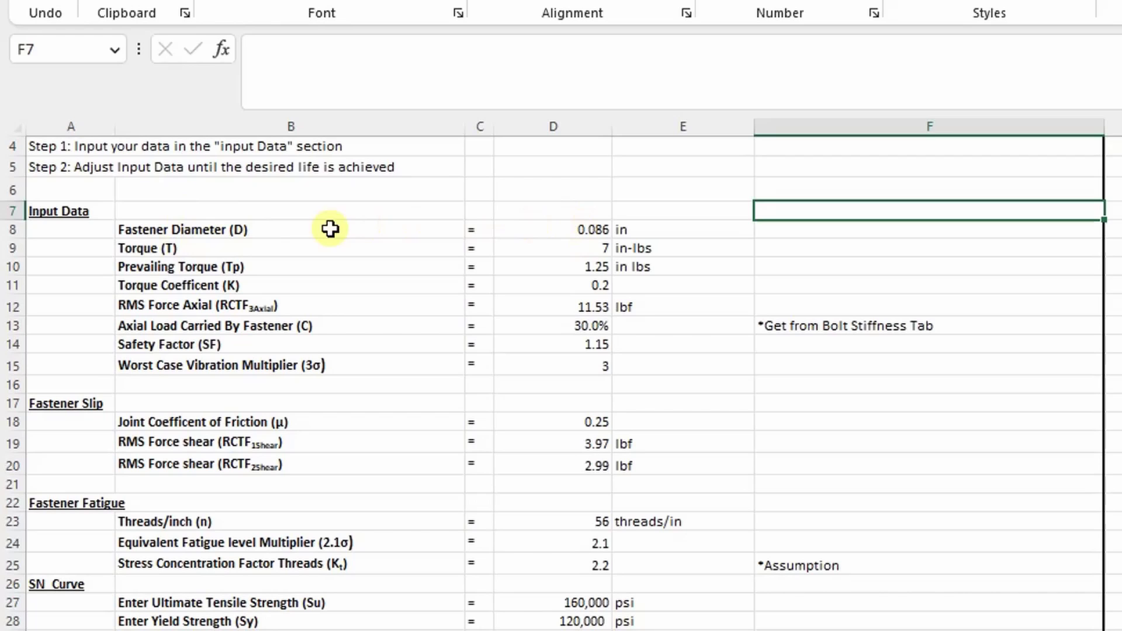
pyautogui.click(578, 229)
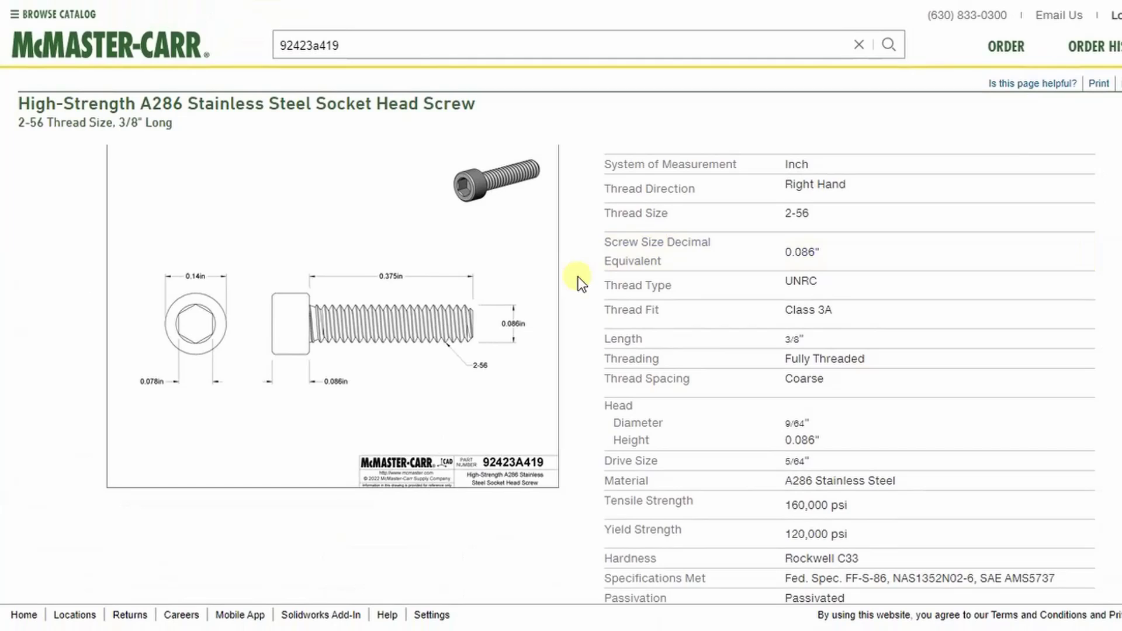
# Step: Scroll part 92423A419's page to read thread size, 0.086" diameter and tensile/yield strengths
pyautogui.scroll(3, 381, 241)
pyautogui.scroll(1, 381, 241)
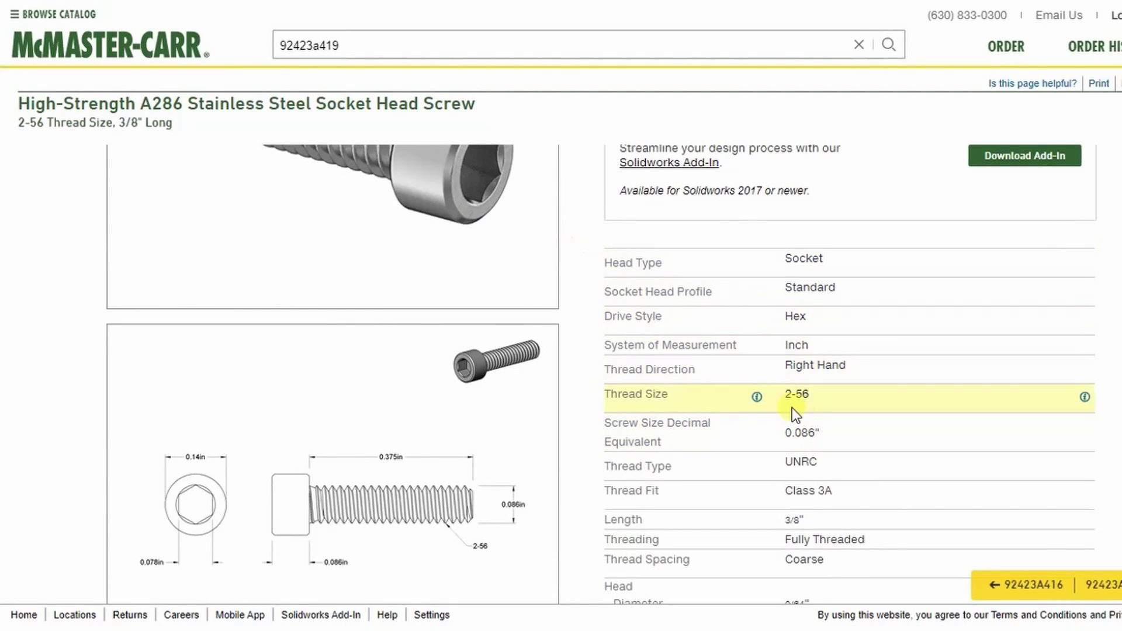
pyautogui.scroll(-2, 790, 386)
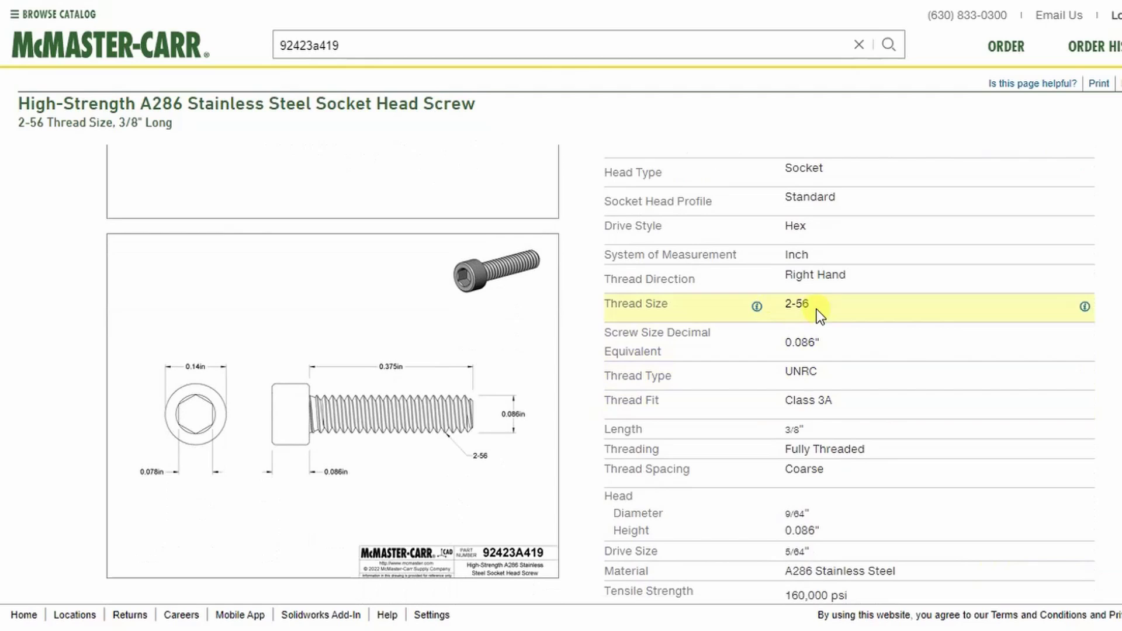
pyautogui.scroll(-2, 812, 310)
pyautogui.scroll(-2, 713, 512)
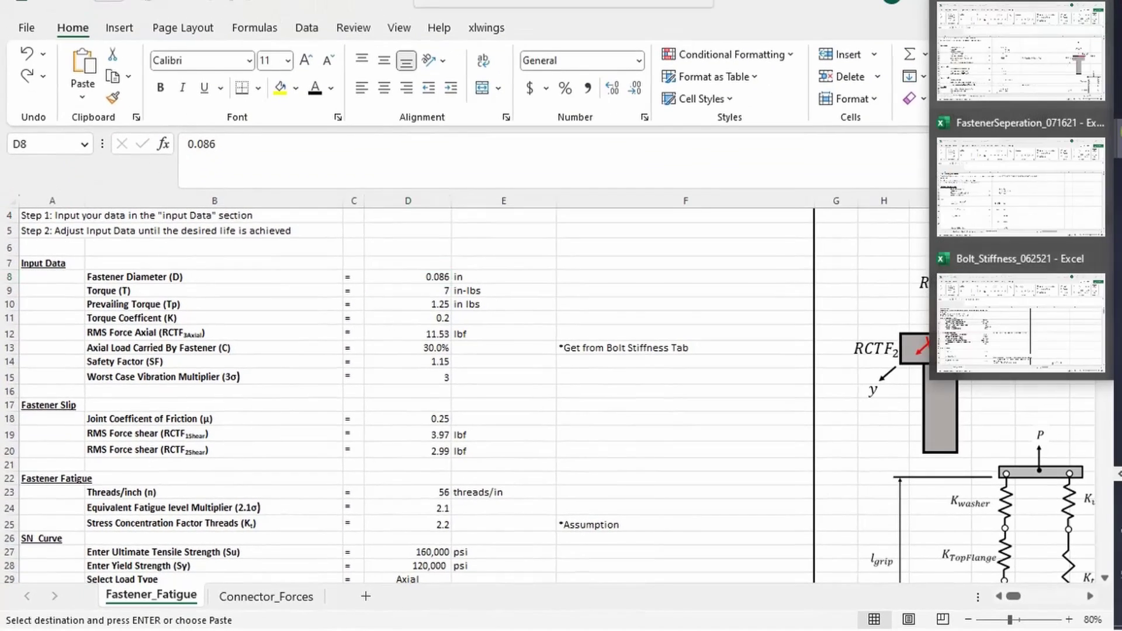
pyautogui.click(1040, 155)
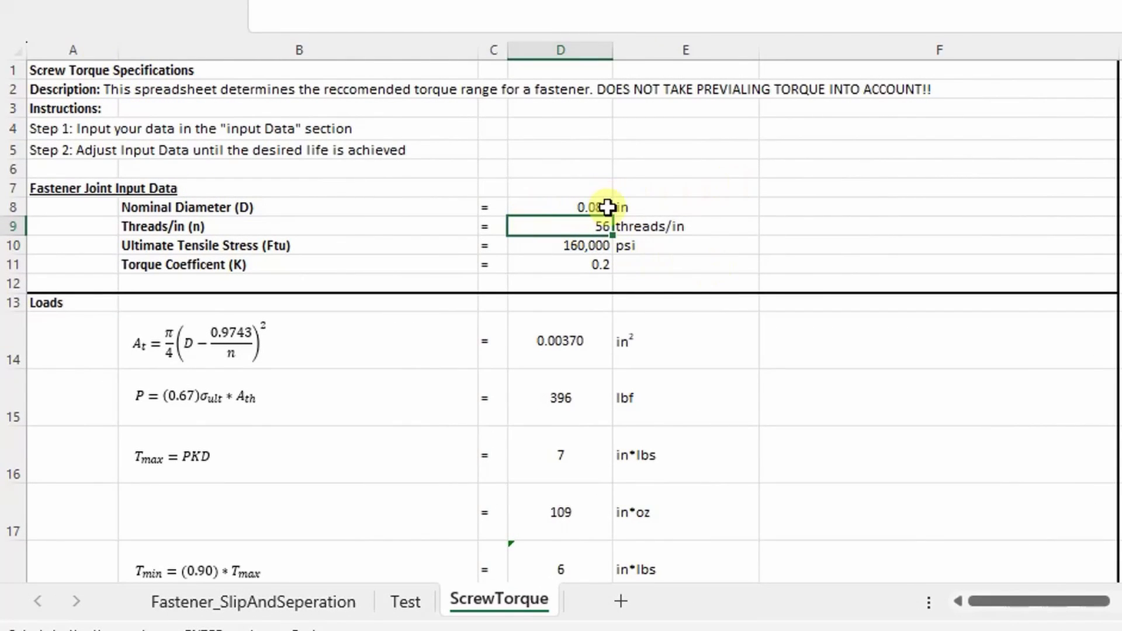
pyautogui.scroll(-2, 593, 278)
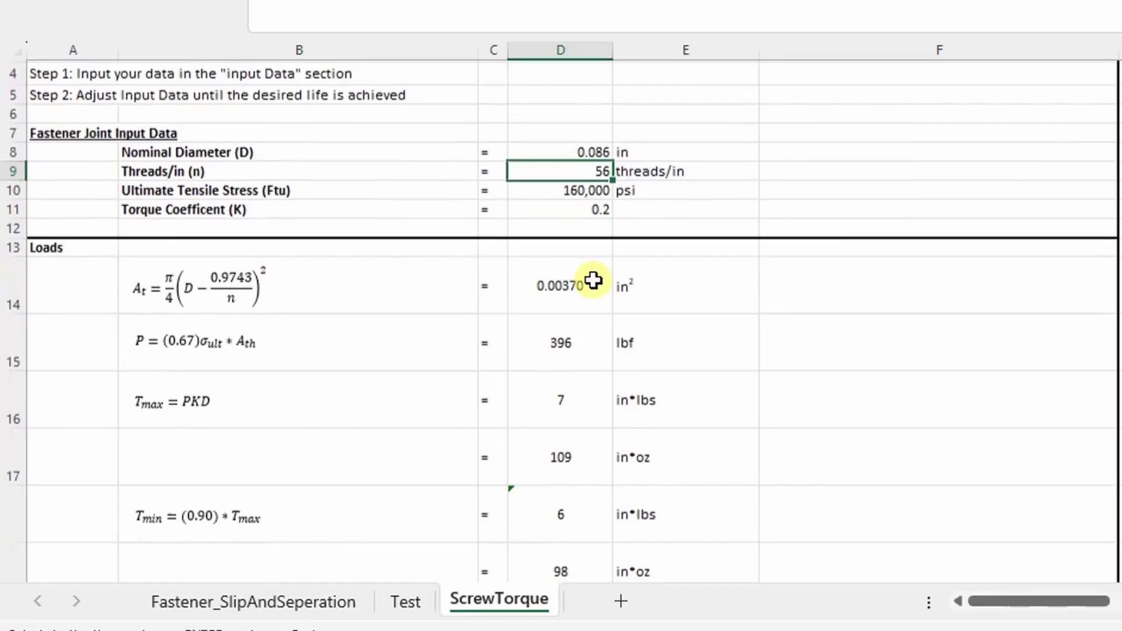
pyautogui.scroll(-2, 593, 283)
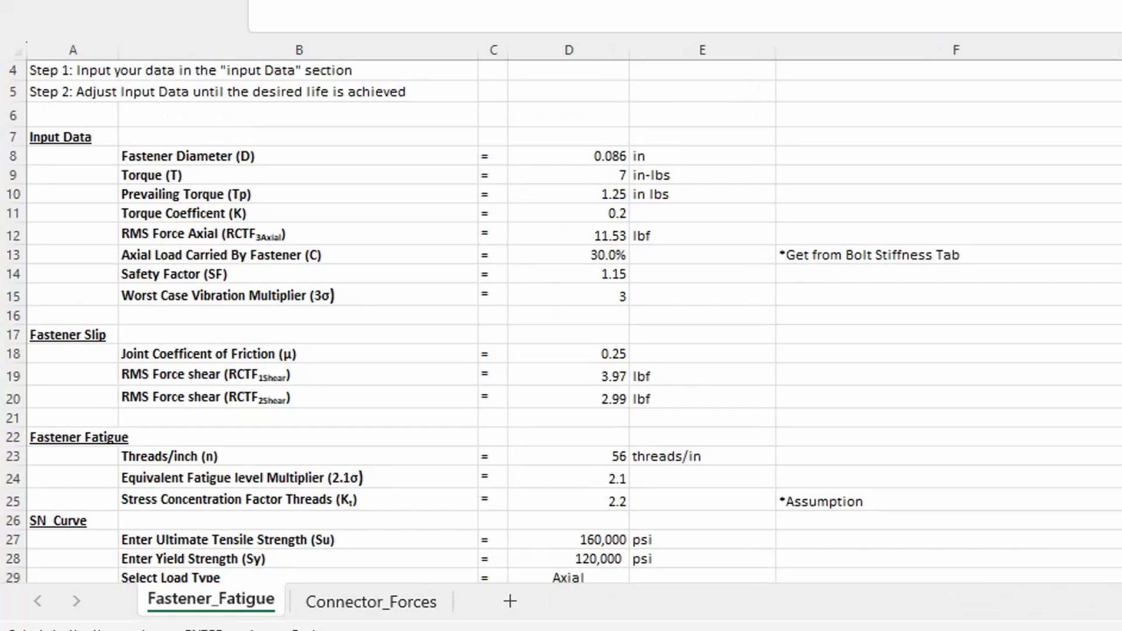
pyautogui.click(568, 156)
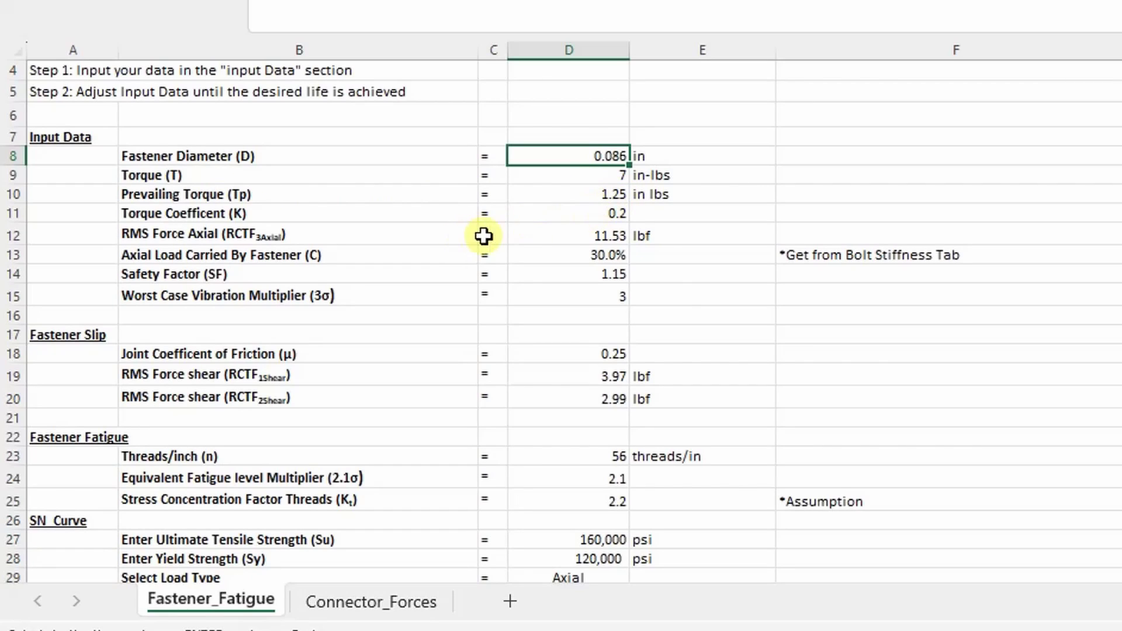
# Step: Paste element 3's RCTF3 value 2.86652 as a value into axial RMS force cell D12
pyautogui.click(601, 234)
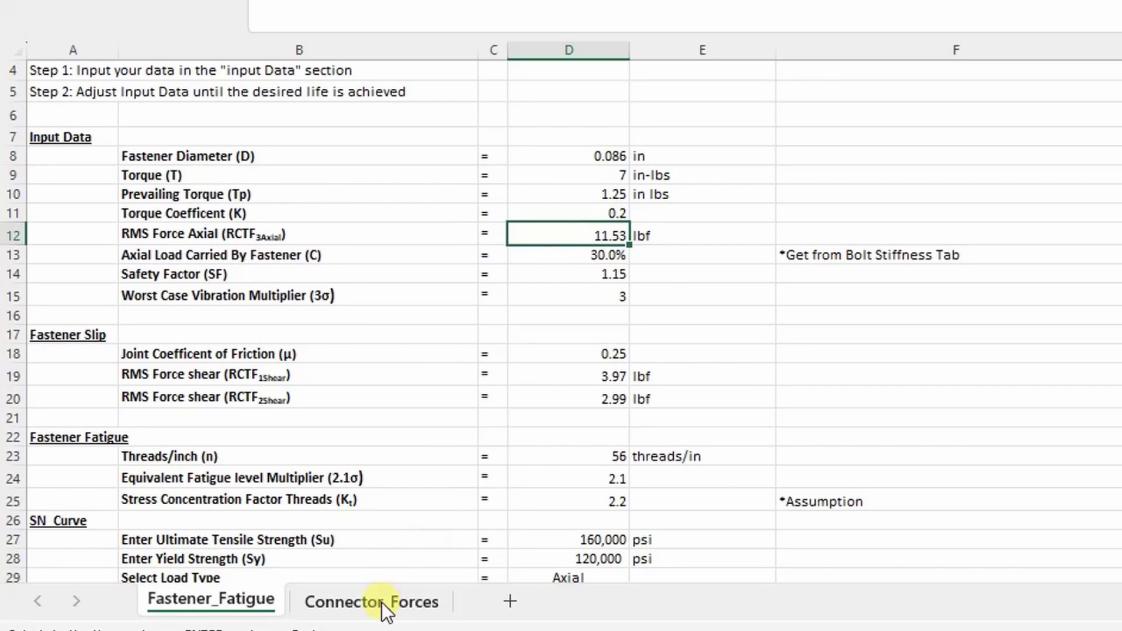
pyautogui.moveTo(826, 113); pyautogui.dragTo(829, 155)
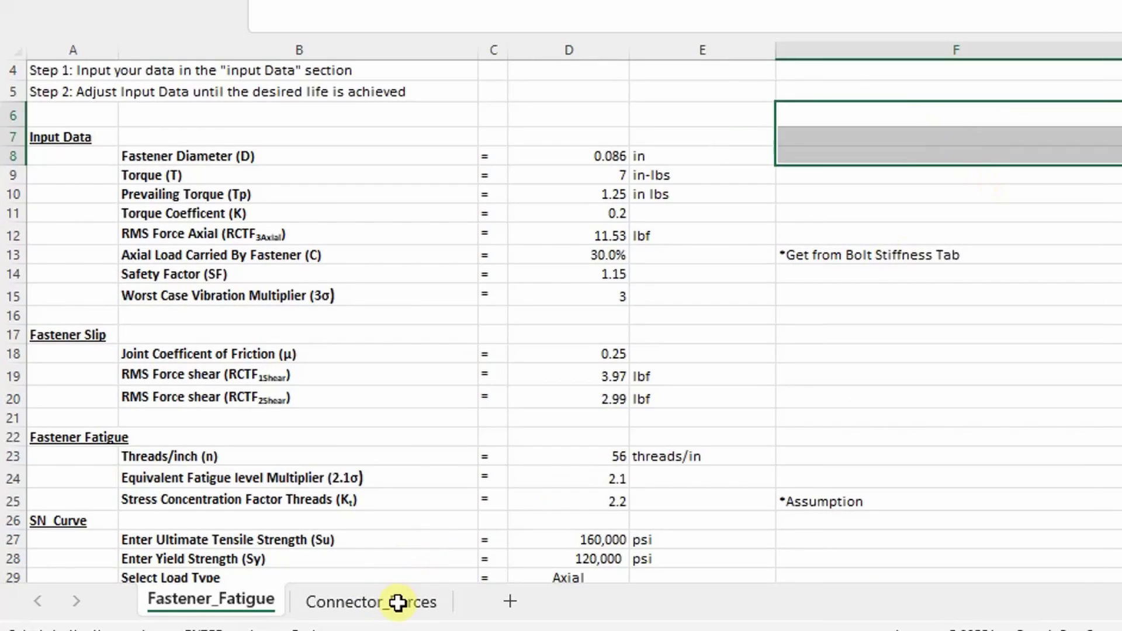
pyautogui.click(395, 605)
pyautogui.click(426, 320)
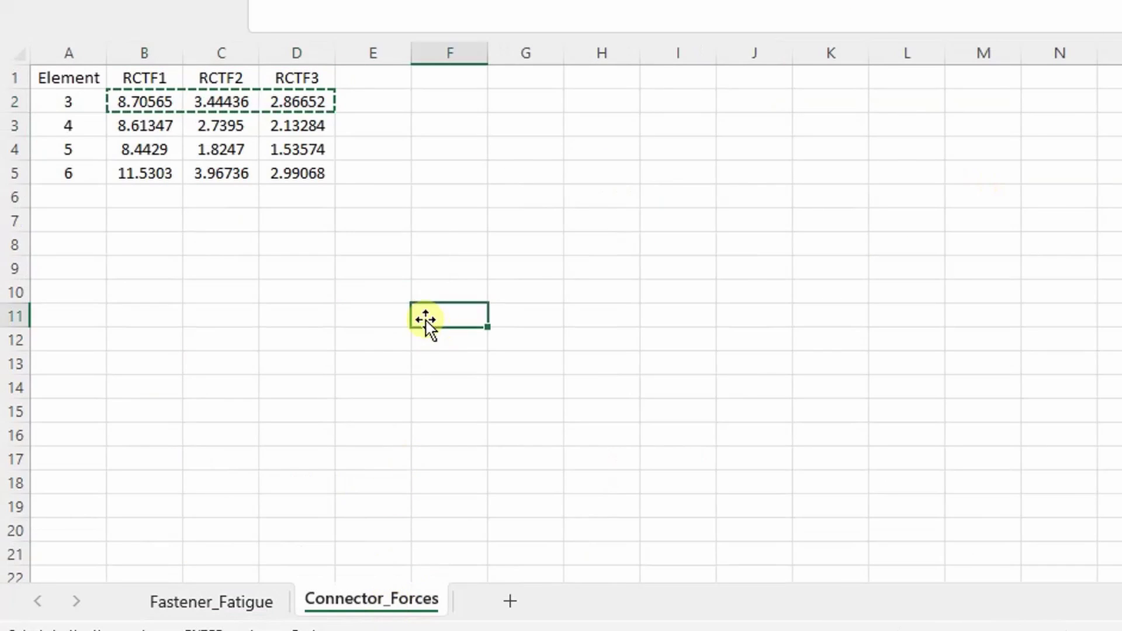
pyautogui.press('Escape')
pyautogui.click(296, 102)
pyautogui.hotkey('ctrl', 'c')
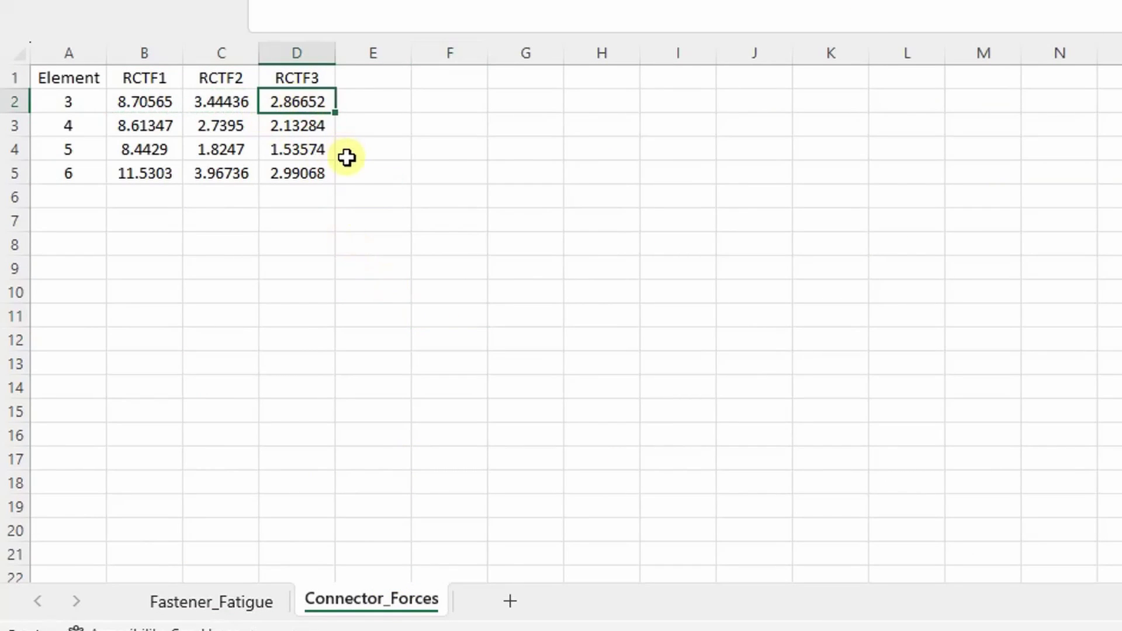
pyautogui.click(225, 601)
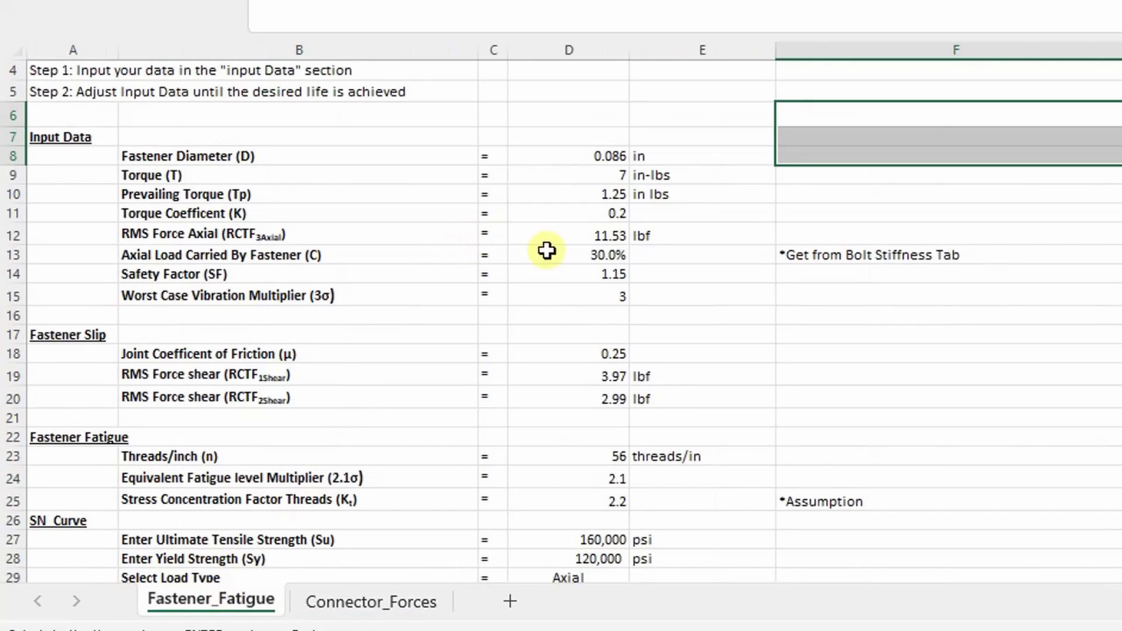
pyautogui.click(604, 236)
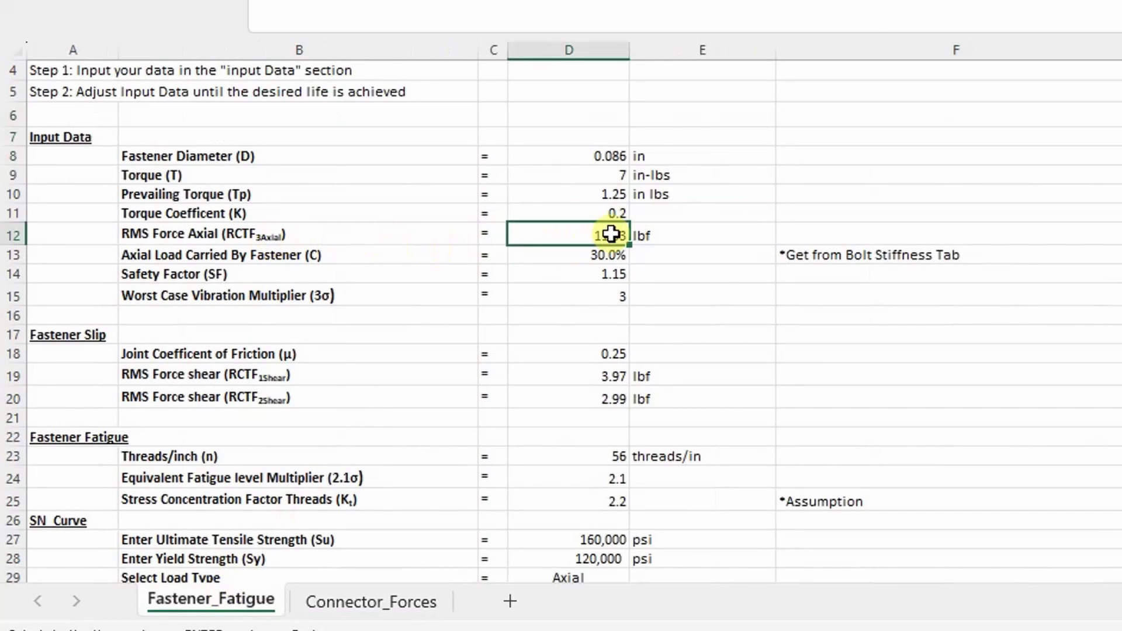
pyautogui.rightClick(605, 236)
pyautogui.click(717, 65)
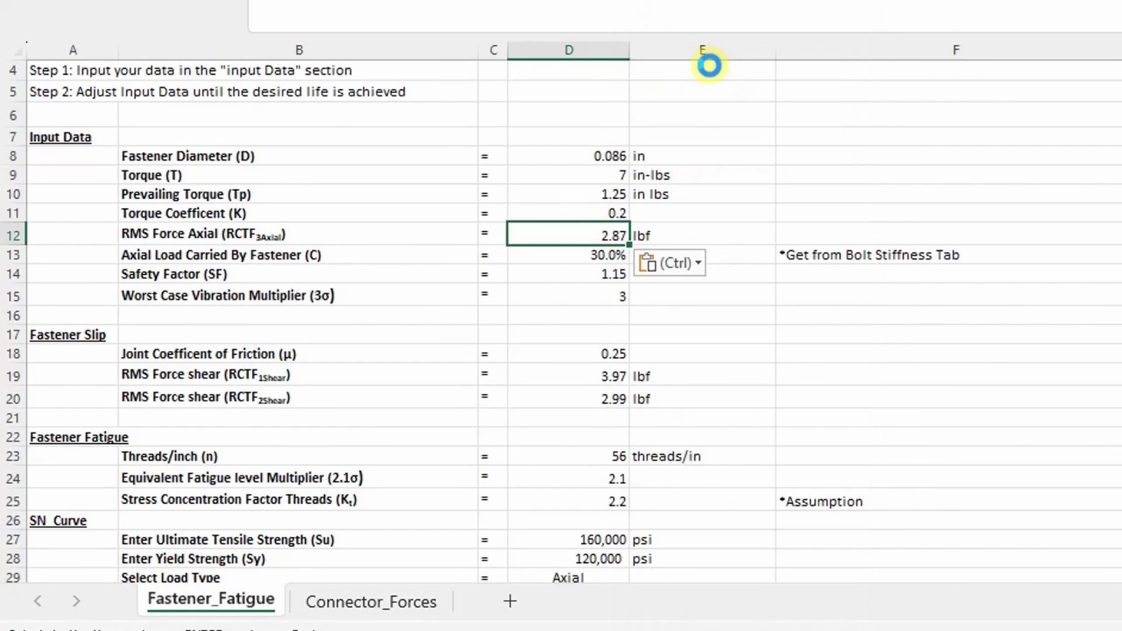
pyautogui.scroll(-1, 244, 273)
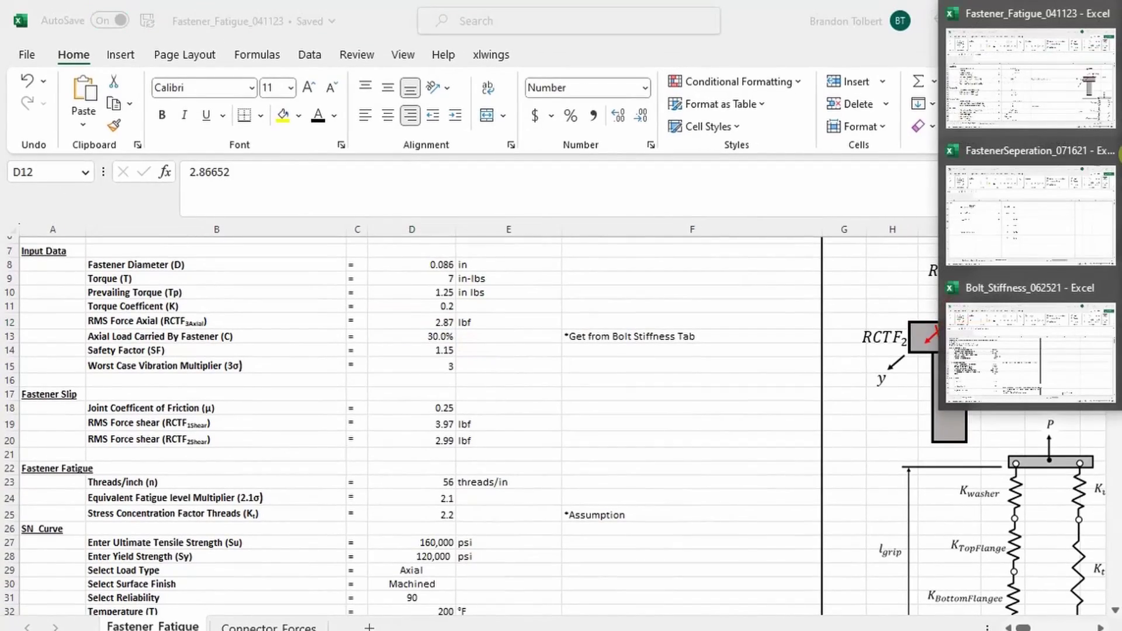
pyautogui.click(972, 327)
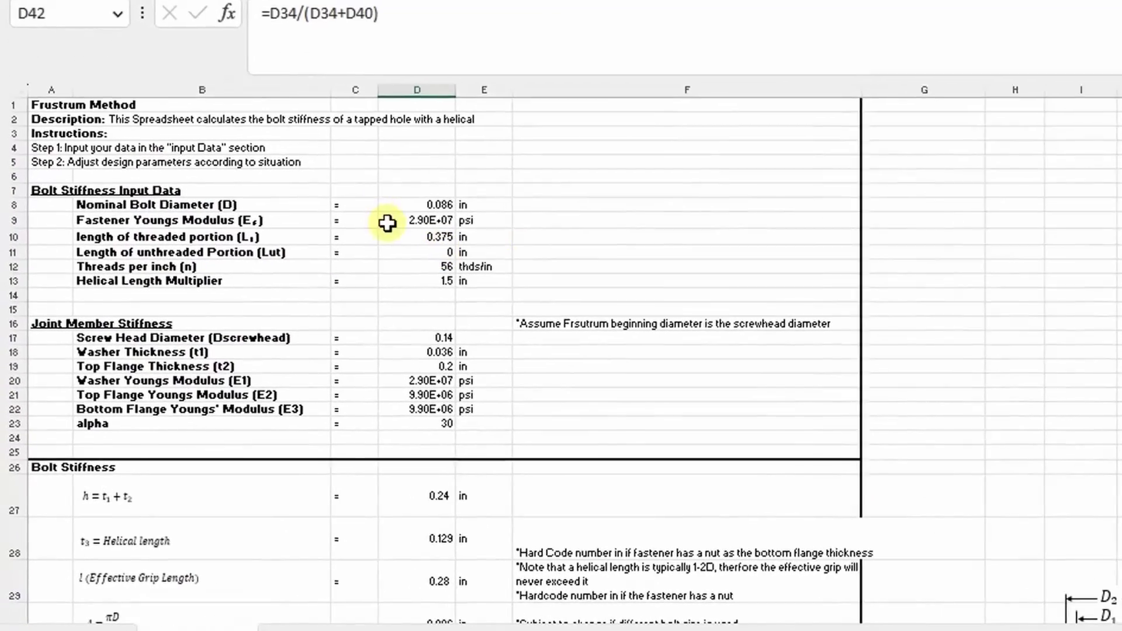
pyautogui.scroll(-10, 395, 254)
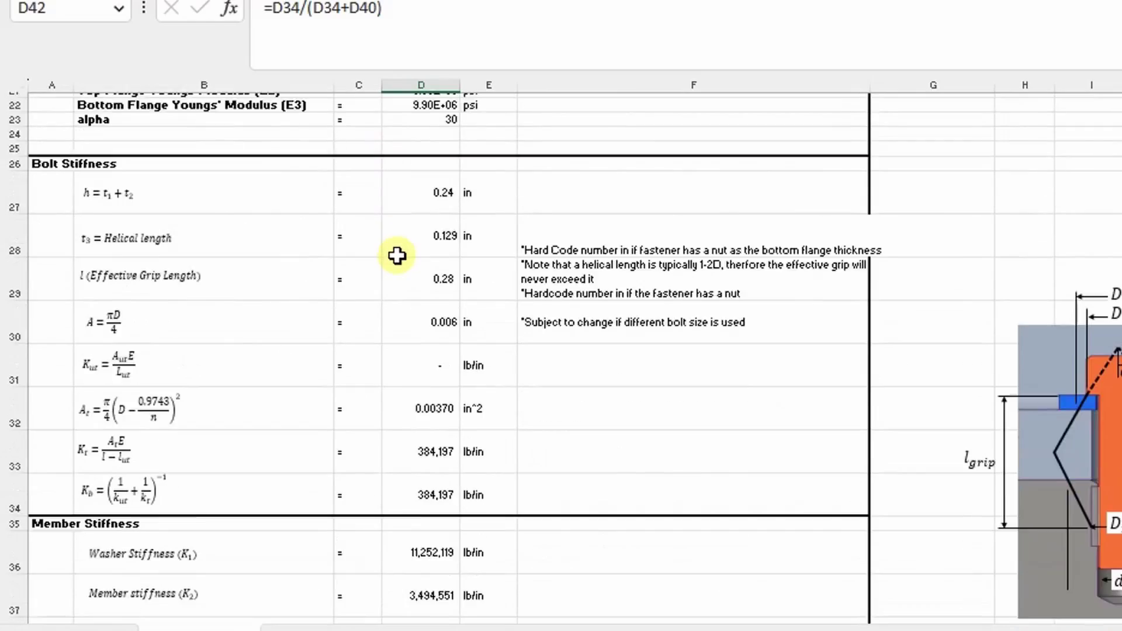
pyautogui.scroll(-1, 397, 256)
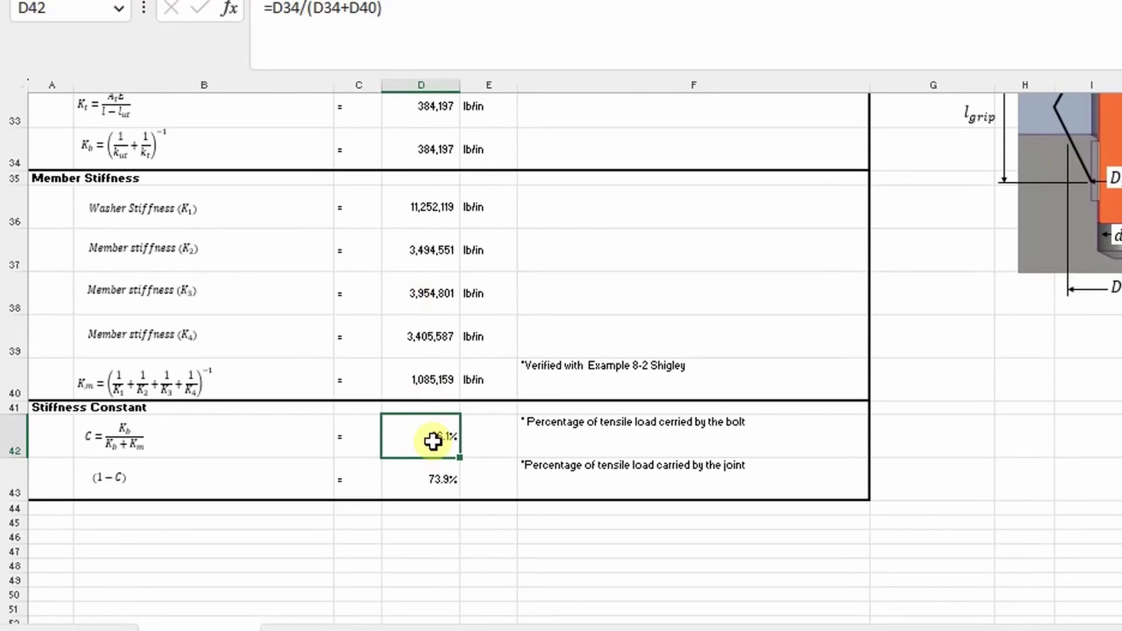
pyautogui.hotkey('ctrl', 'c')
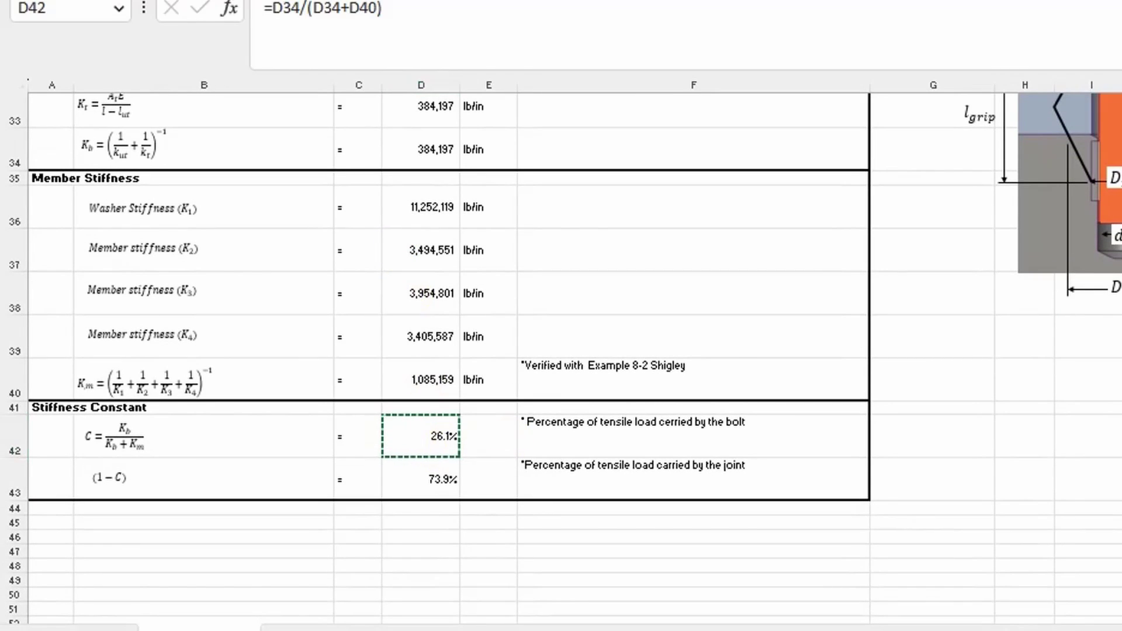
pyautogui.hotkey('ctrl', 'pageup')
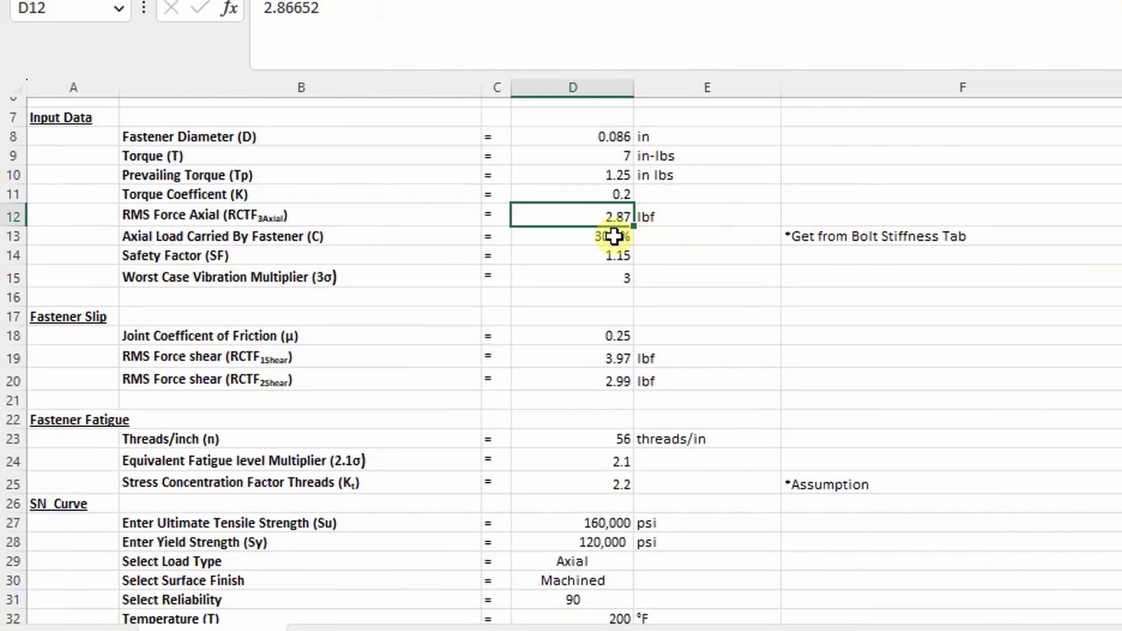
# Step: Paste the 26.1% stiffness constant as a value into the axial load-share cell
pyautogui.click(604, 236)
pyautogui.rightClick(601, 236)
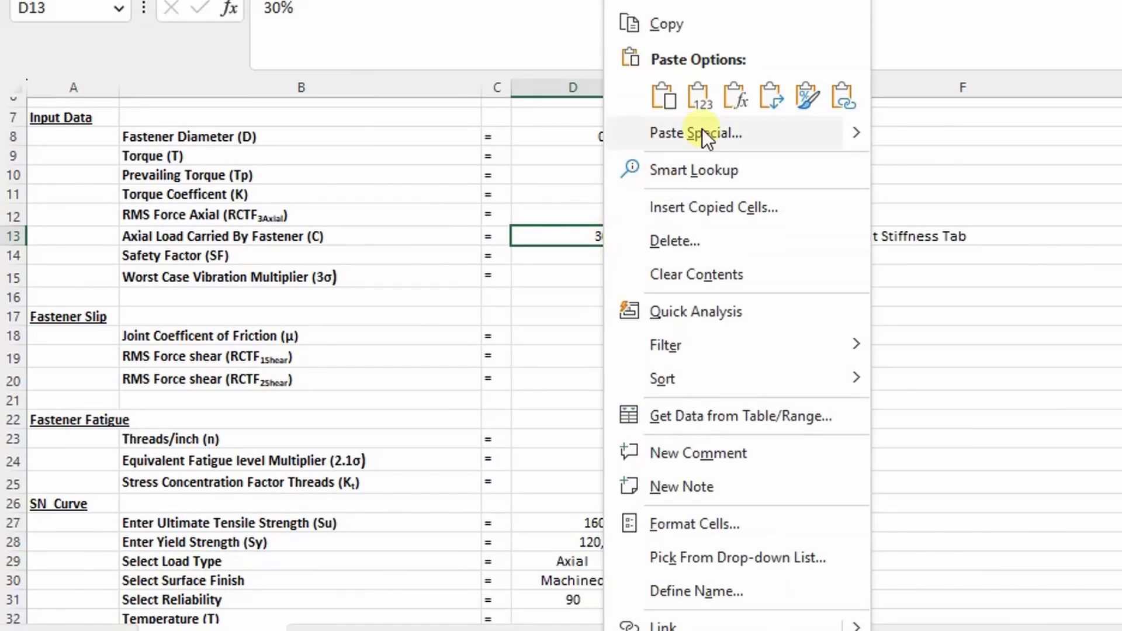
pyautogui.click(708, 95)
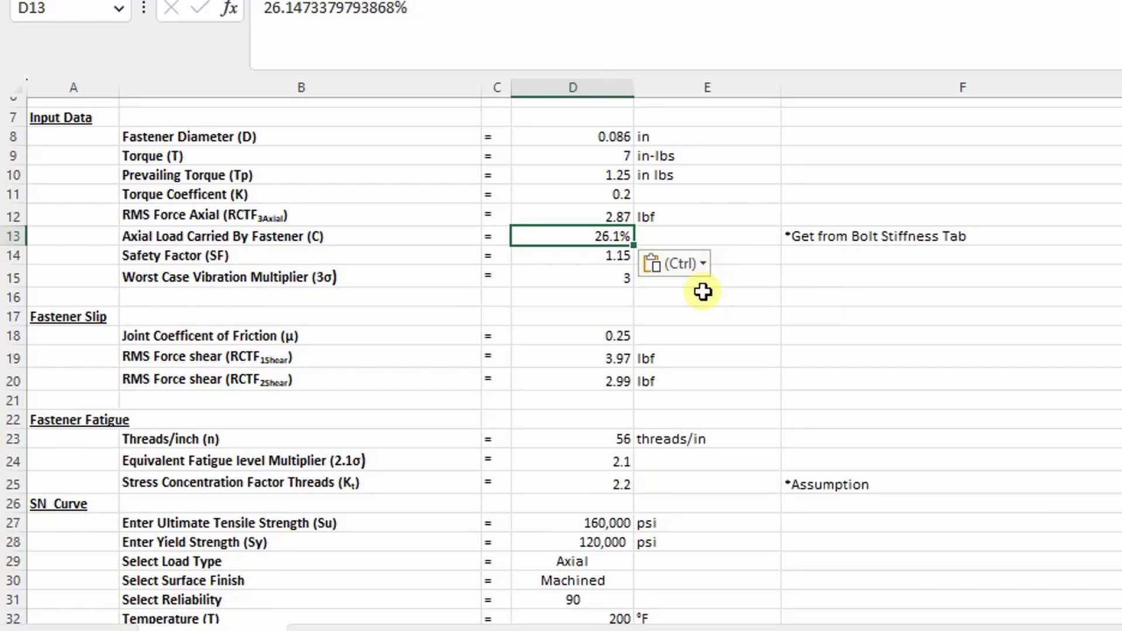
pyautogui.click(725, 186)
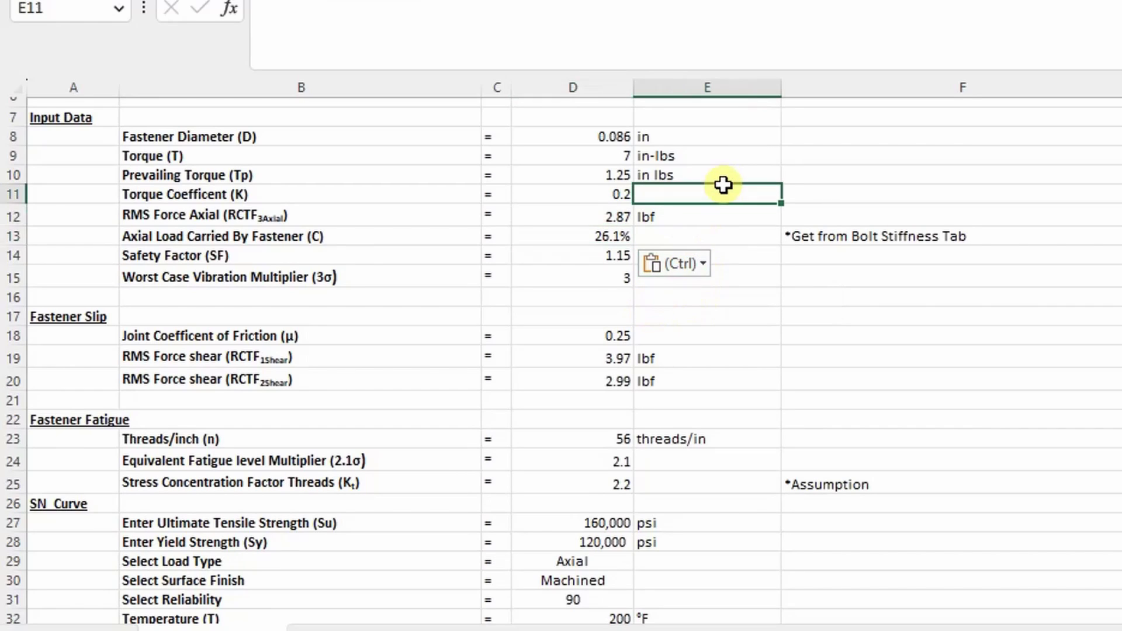
pyautogui.scroll(-1, 582, 210)
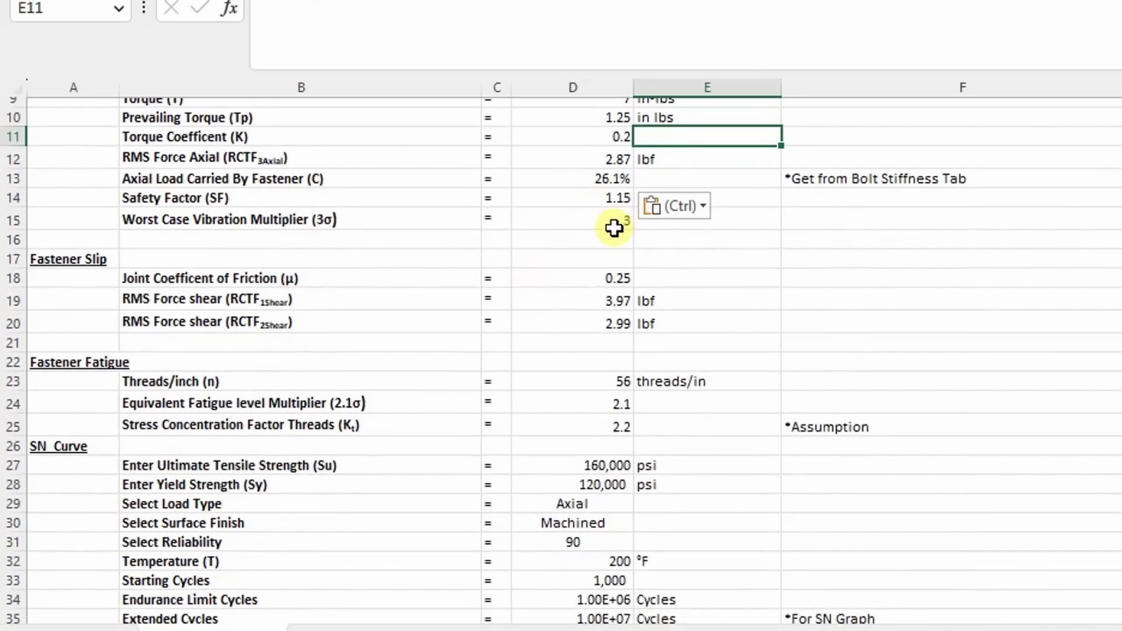
# Step: Paste element 3's RCTF1 force into the first shear RMS input D19 (8.71 lbf)
pyautogui.click(606, 305)
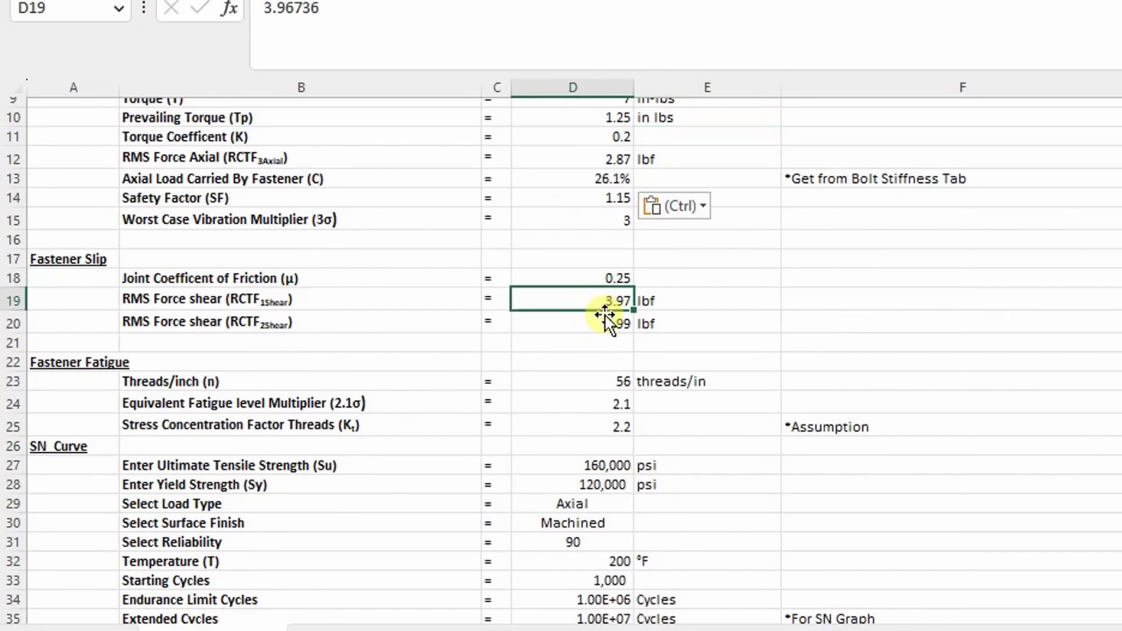
pyautogui.click(329, 627)
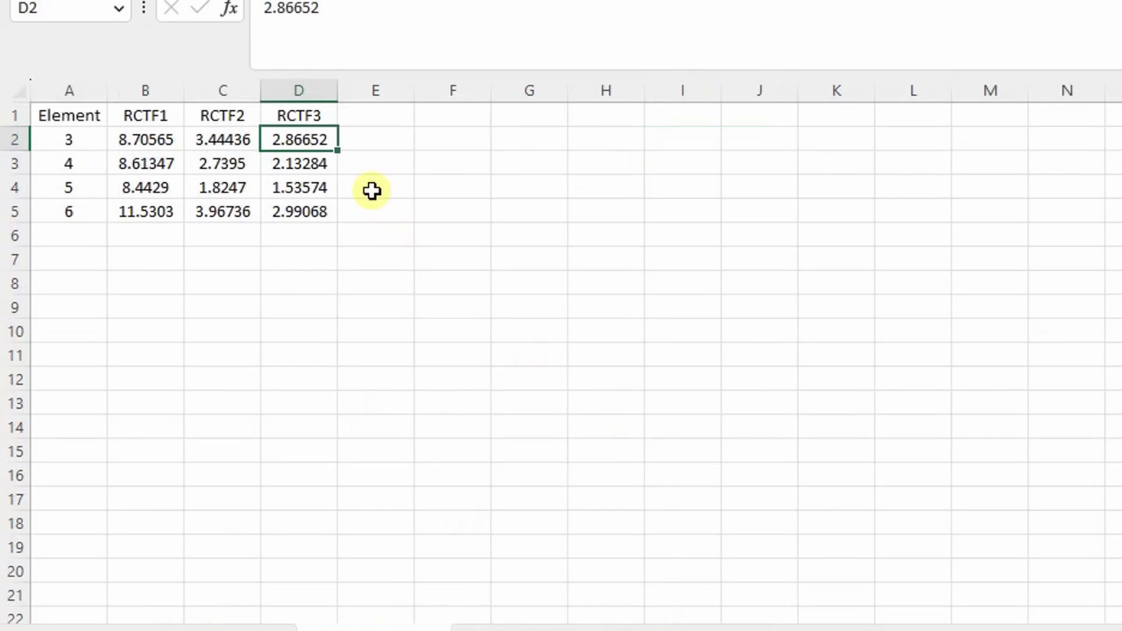
pyautogui.click(164, 139)
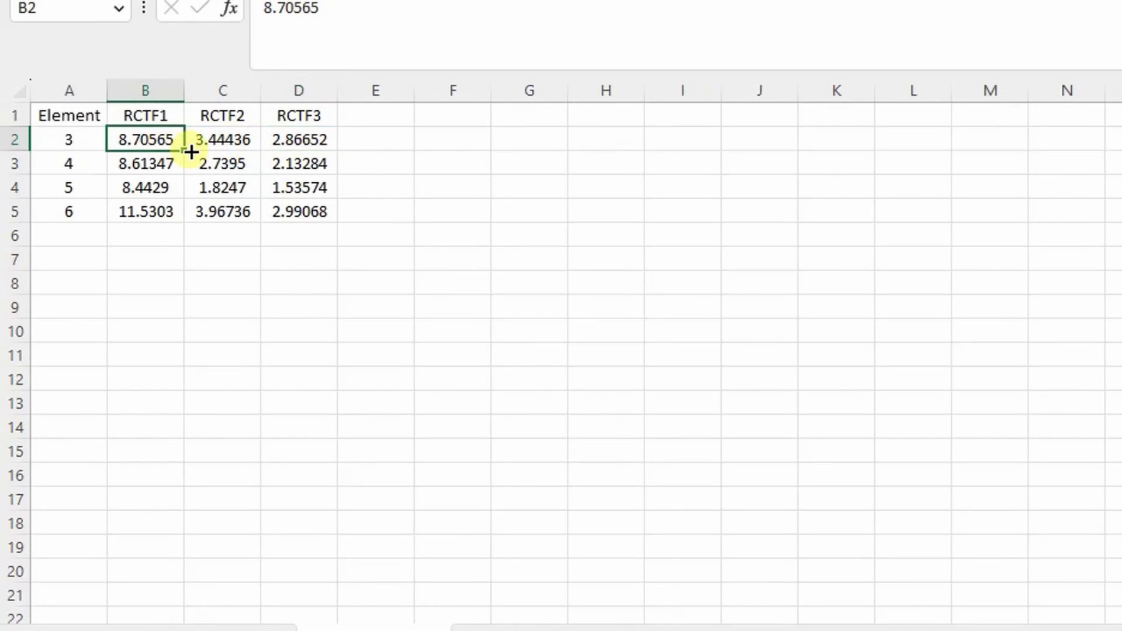
pyautogui.click(236, 625)
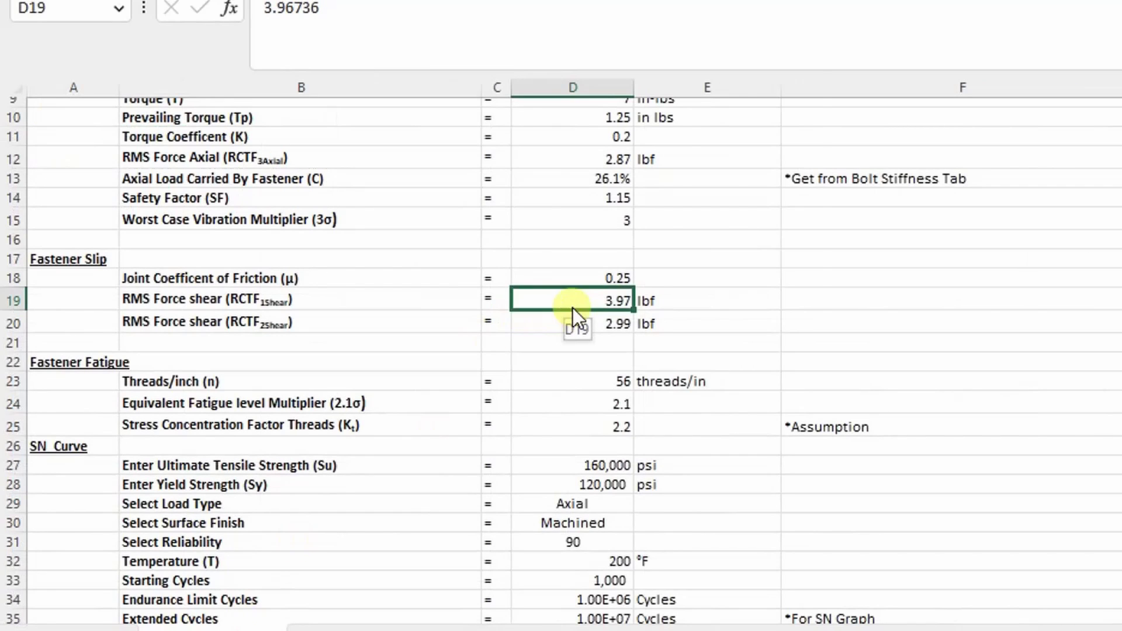
pyautogui.moveTo(573, 307); pyautogui.dragTo(567, 300, button='right')
pyautogui.click(552, 300)
pyautogui.rightClick(552, 299)
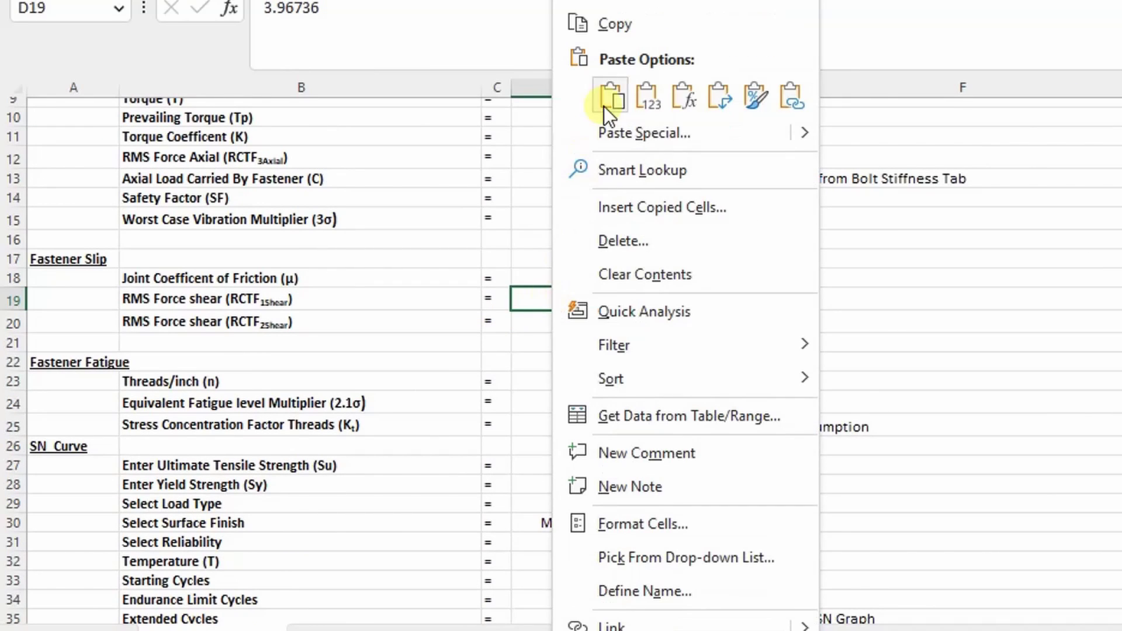
pyautogui.click(643, 98)
# Step: Paste element 3's RCTF2 value 3.44436 into the second shear RMS input (3.44 lbf)
pyautogui.hotkey('ctrl', 'pagedown')
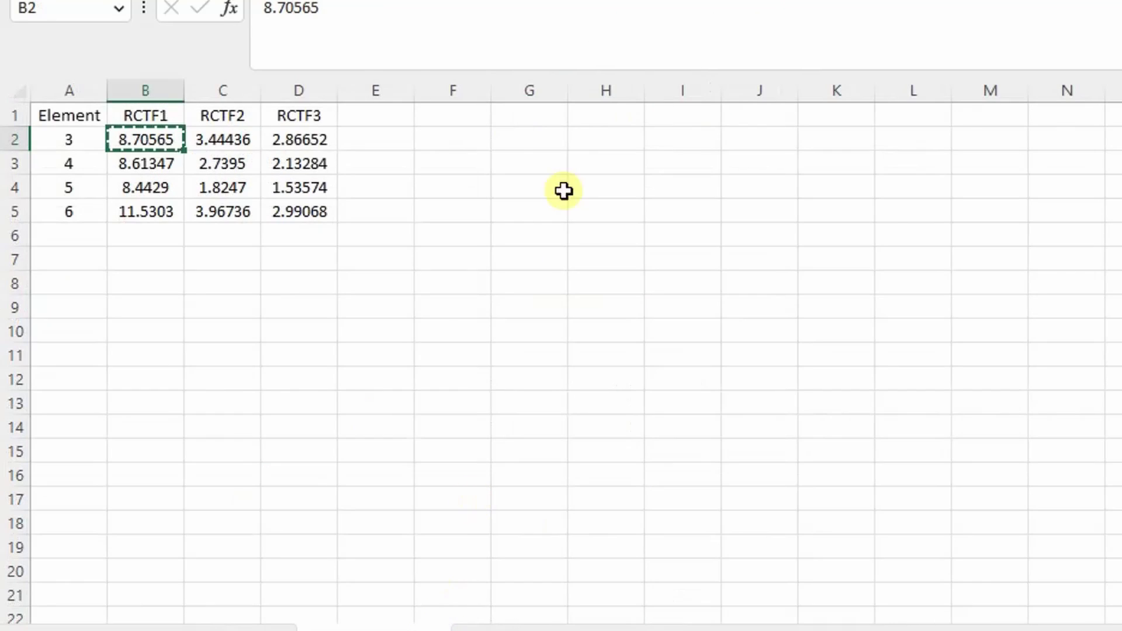
pyautogui.click(243, 140)
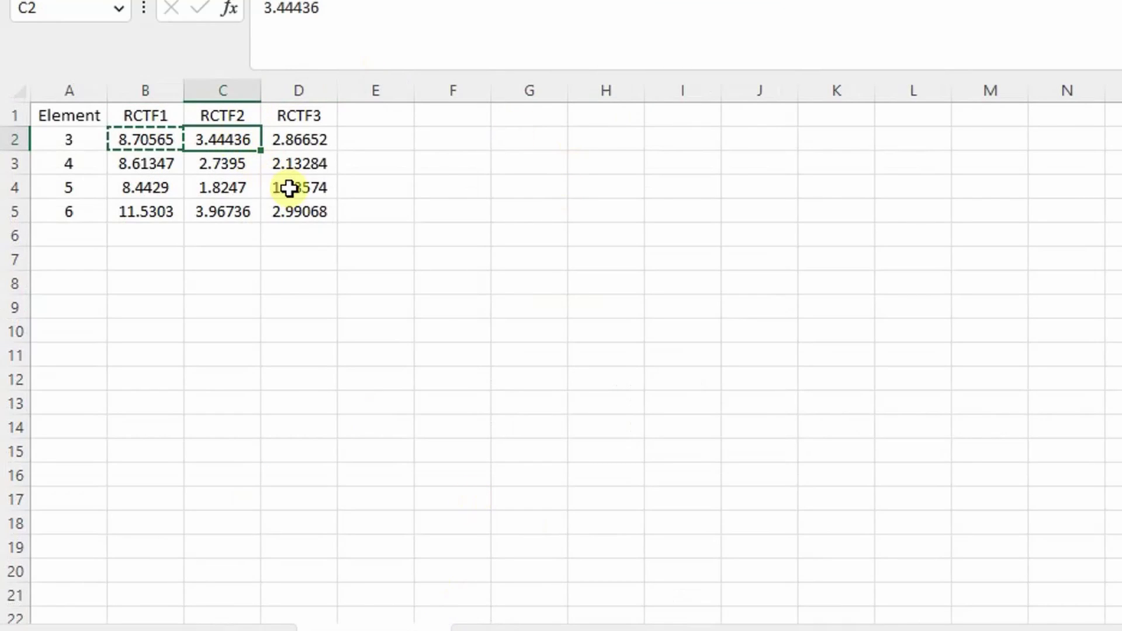
pyautogui.hotkey('ctrl', 'c')
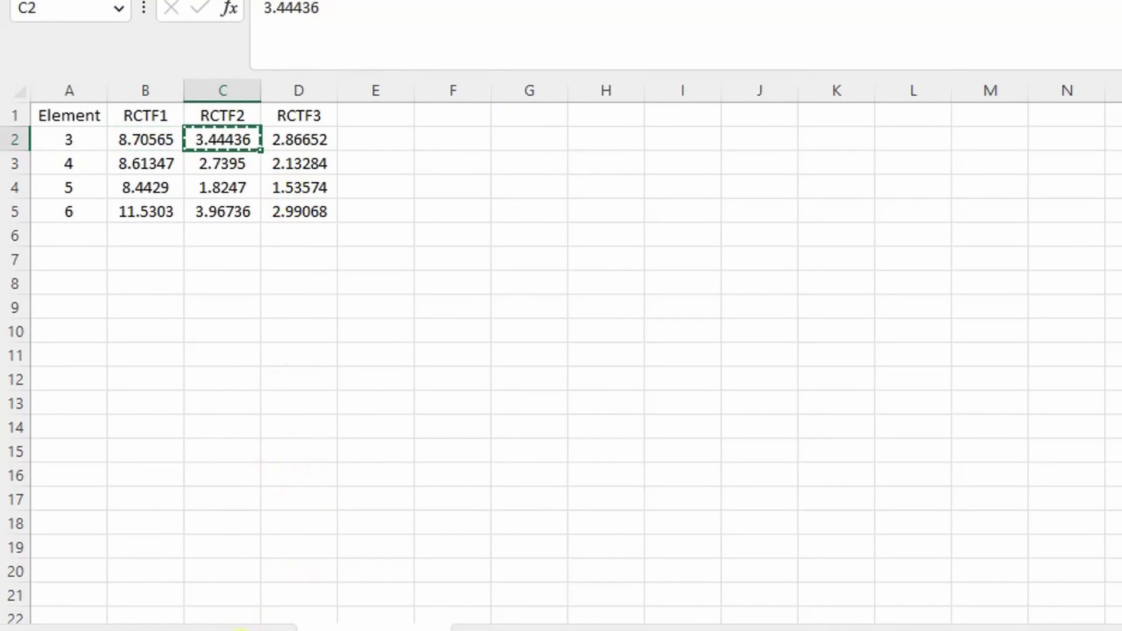
pyautogui.click(240, 629)
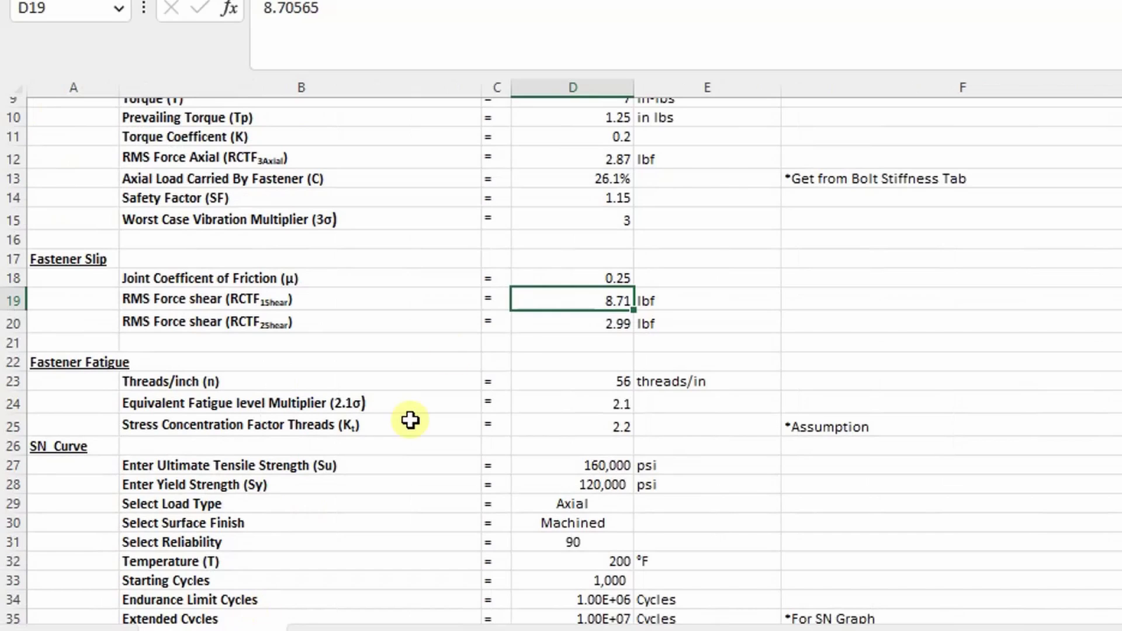
pyautogui.click(606, 321)
pyautogui.rightClick(609, 322)
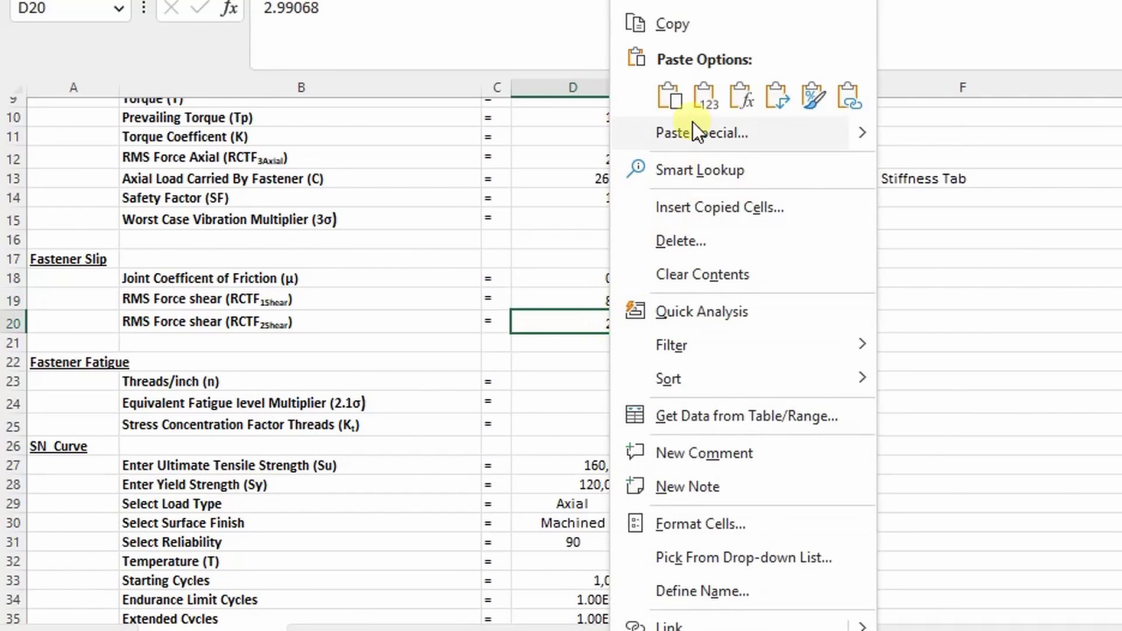
pyautogui.click(721, 299)
pyautogui.scroll(-2, 657, 260)
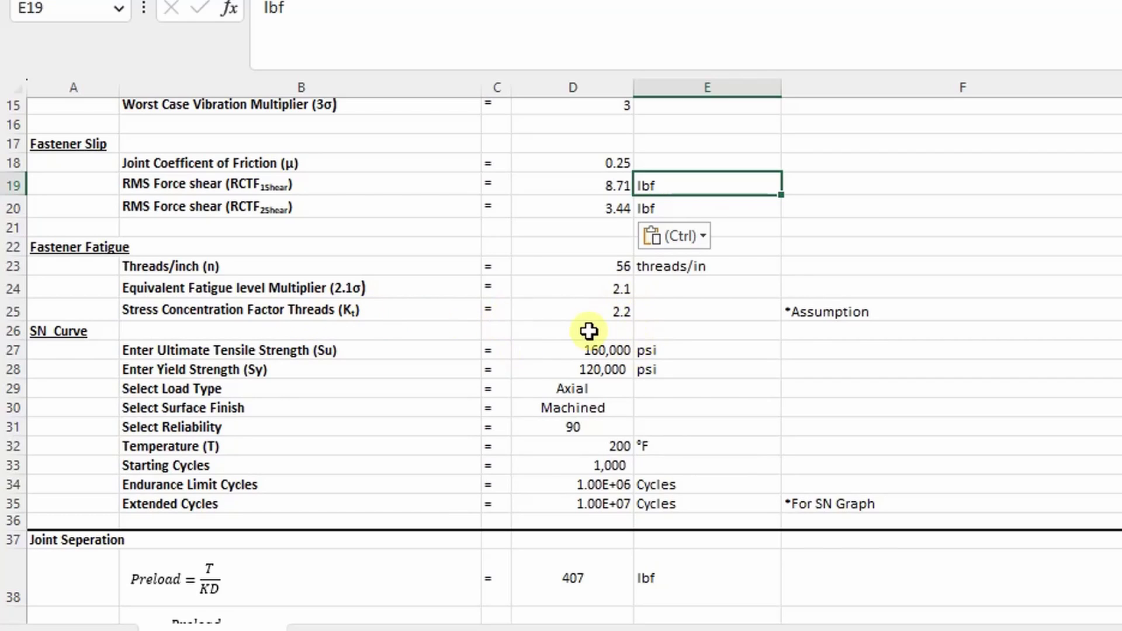
pyautogui.scroll(-2, 625, 426)
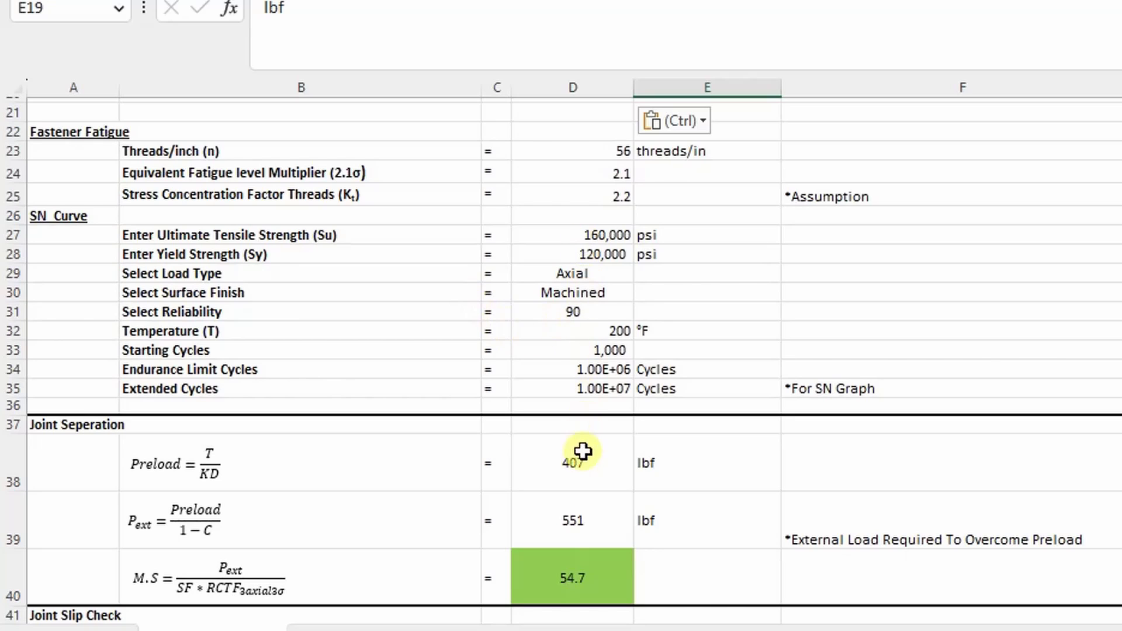
pyautogui.scroll(-2, 586, 309)
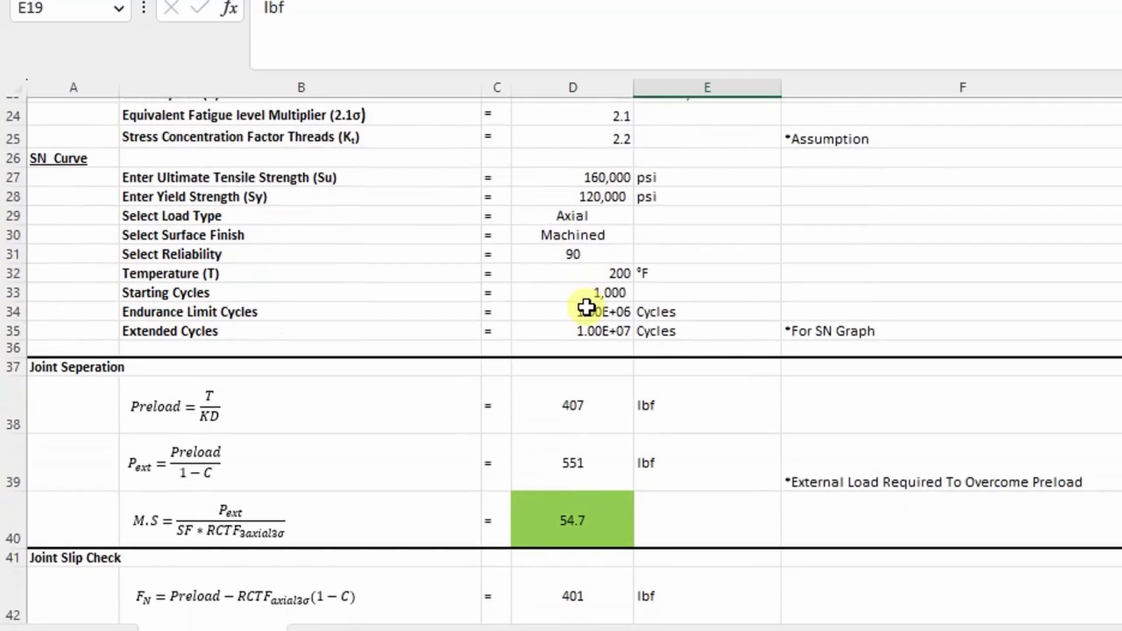
pyautogui.scroll(-1, 543, 322)
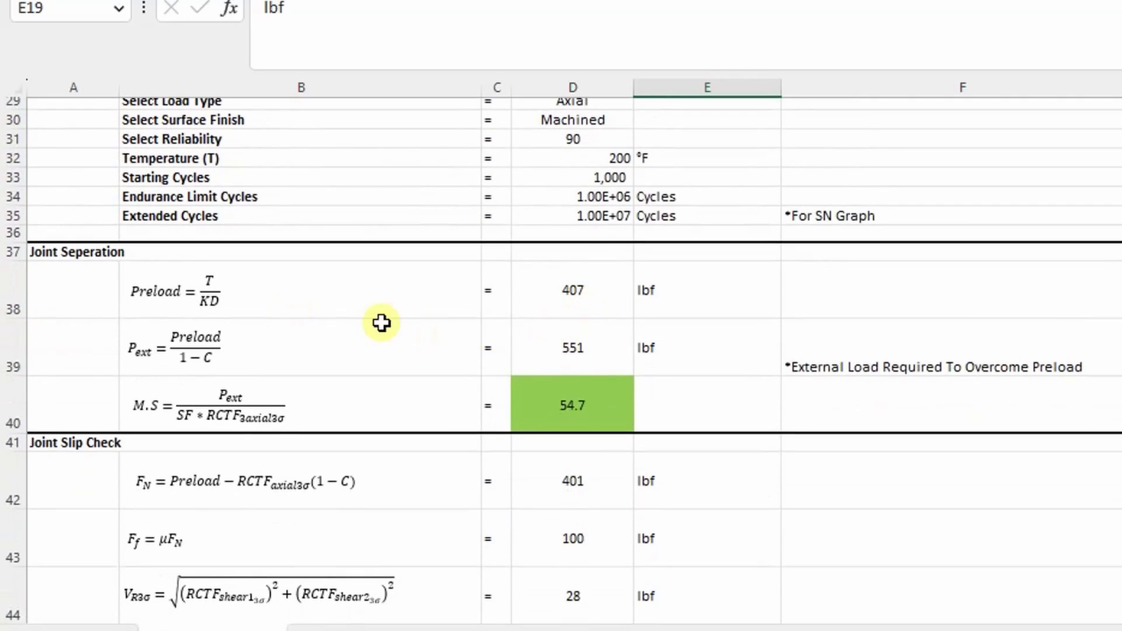
pyautogui.scroll(-1, 578, 392)
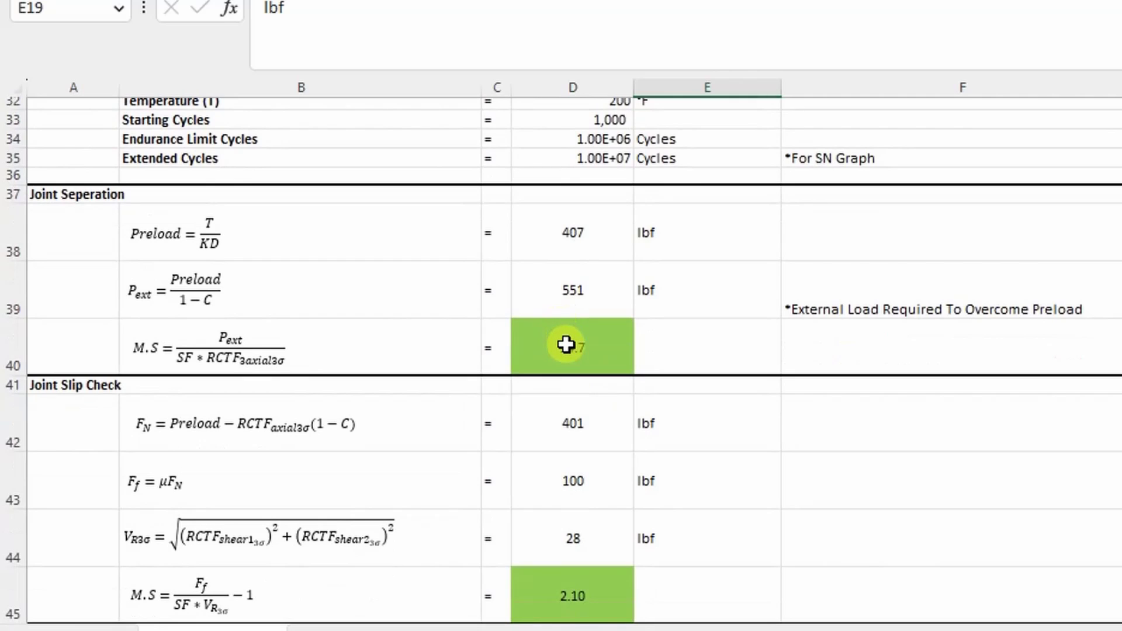
pyautogui.scroll(-2, 567, 339)
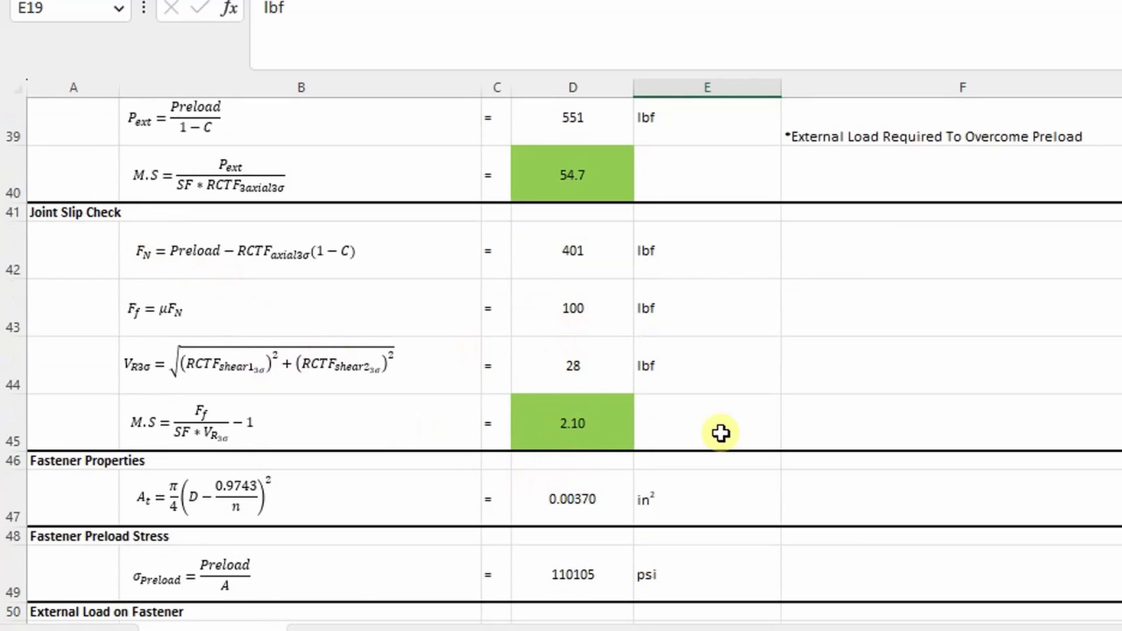
pyautogui.scroll(-5, 606, 425)
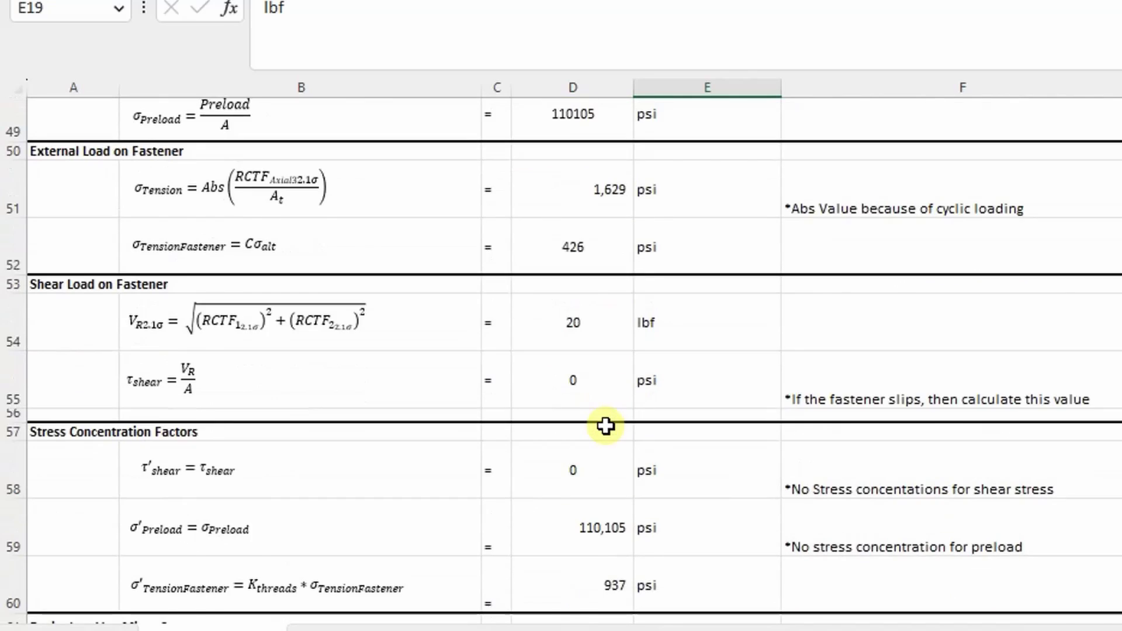
pyautogui.scroll(-5, 605, 425)
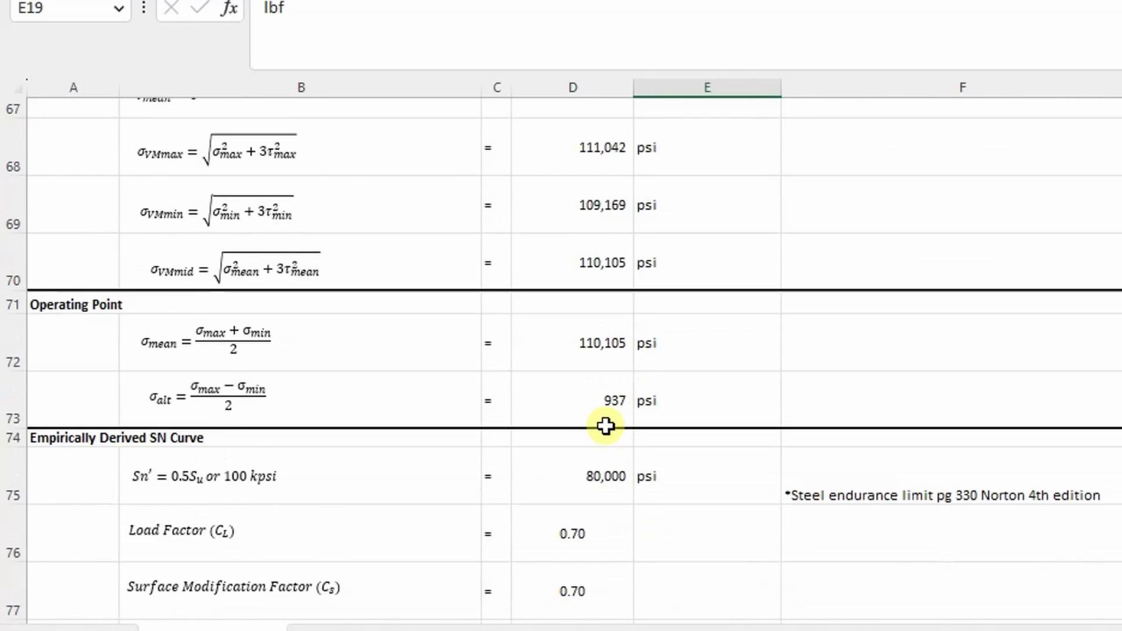
pyautogui.scroll(-5, 605, 425)
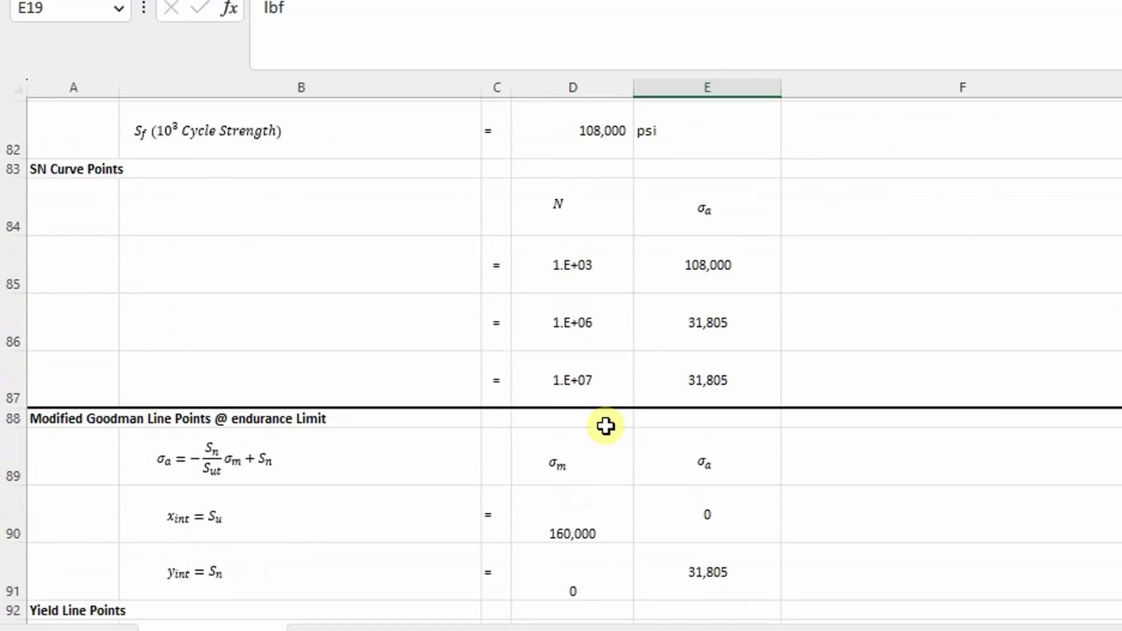
pyautogui.scroll(-1, 605, 425)
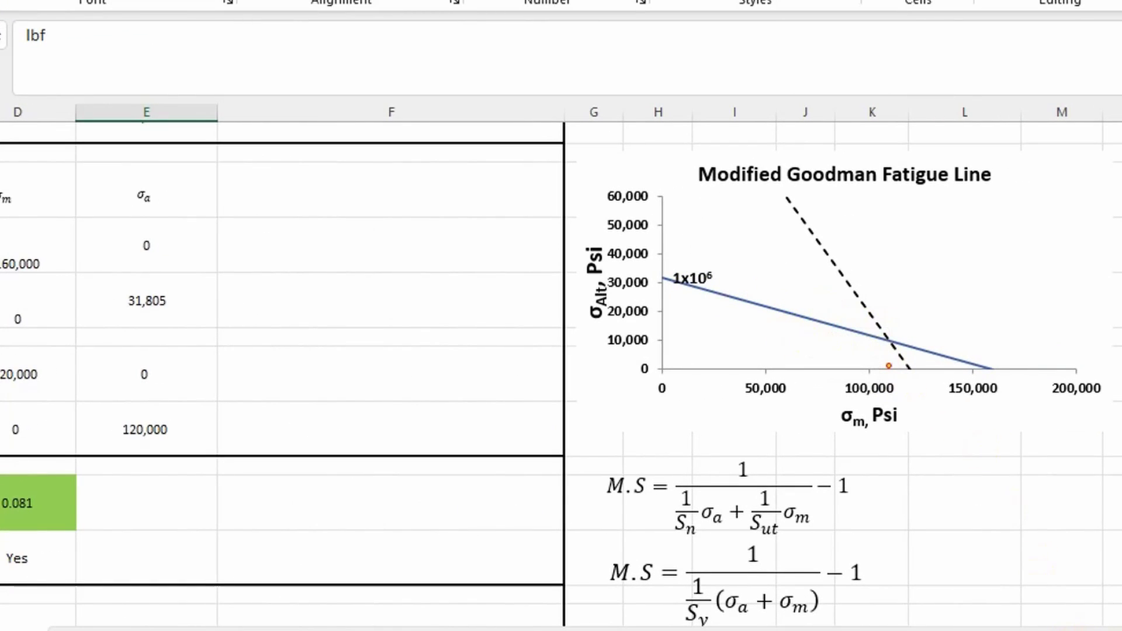
pyautogui.scroll(-2, 0, 435)
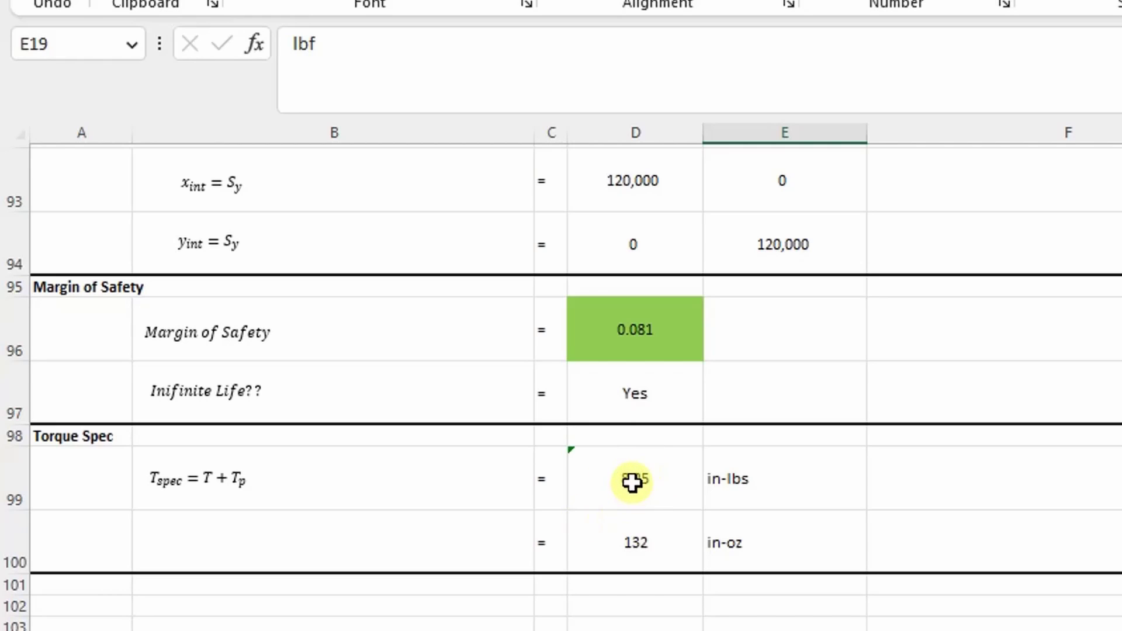
pyautogui.scroll(9, 639, 433)
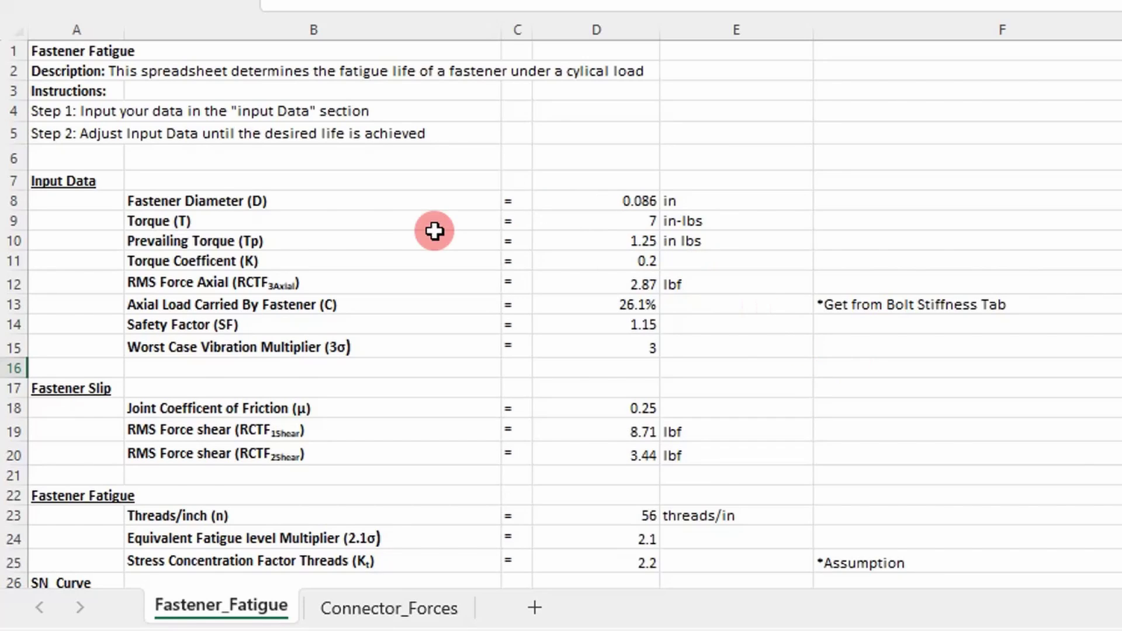
pyautogui.scroll(-4, 434, 231)
pyautogui.scroll(4, 357, 283)
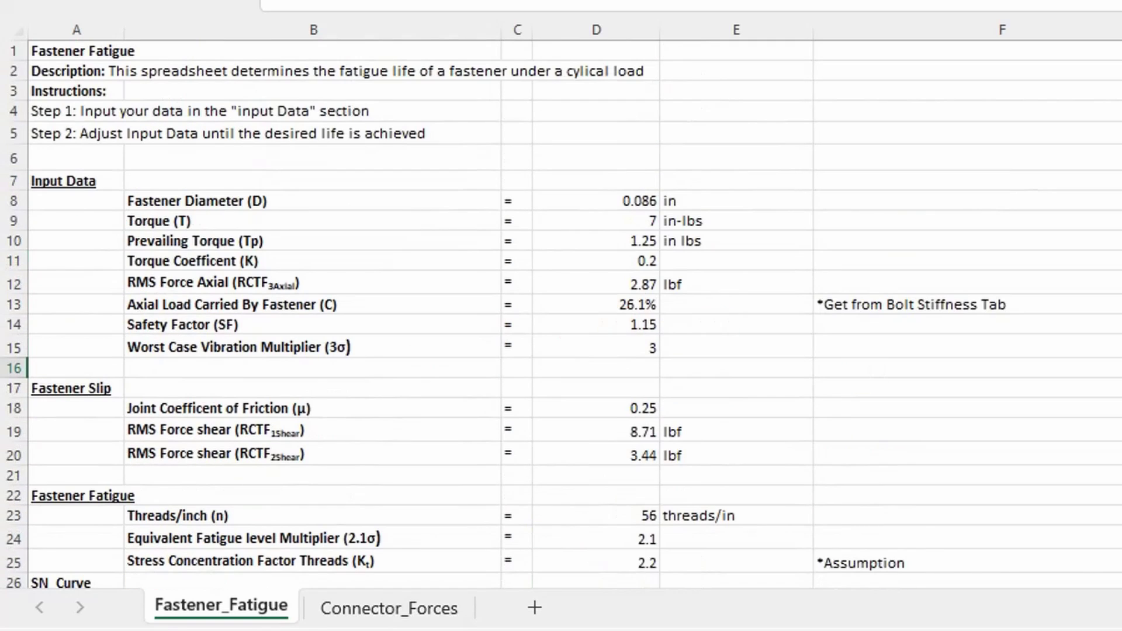
pyautogui.hscroll(10, 570, 306)
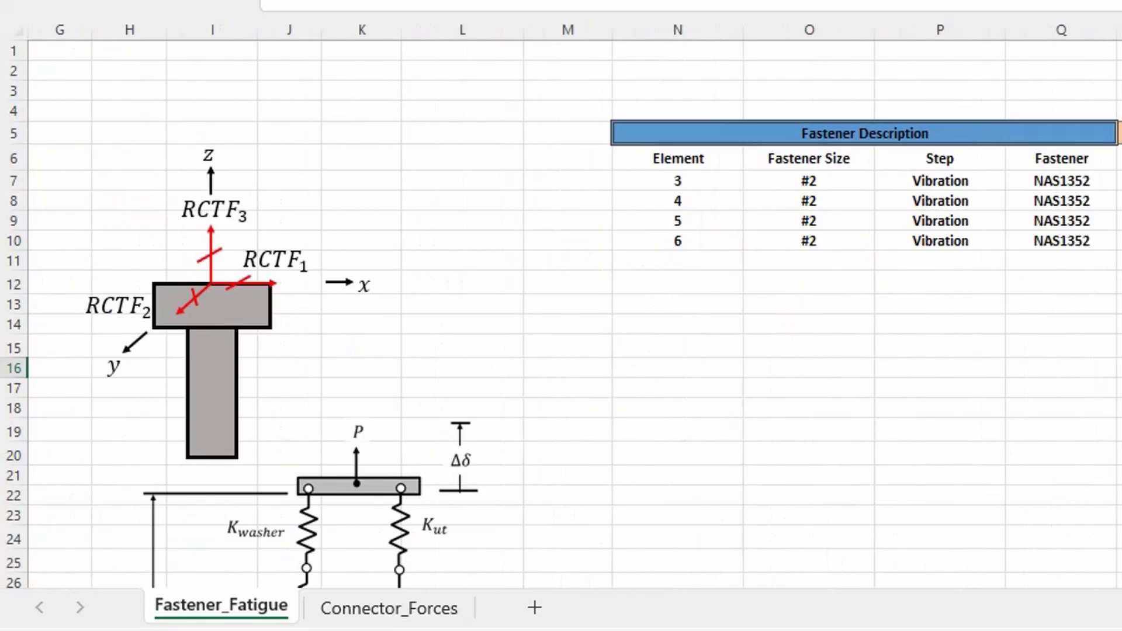
pyautogui.hscroll(3, 570, 305)
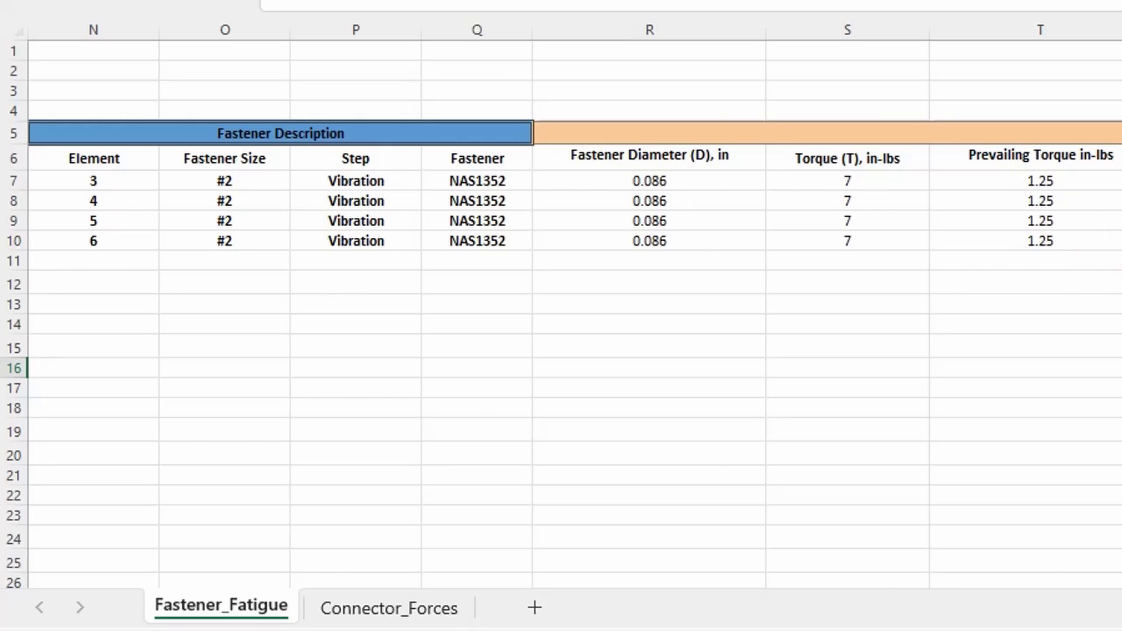
pyautogui.hscroll(9, 570, 306)
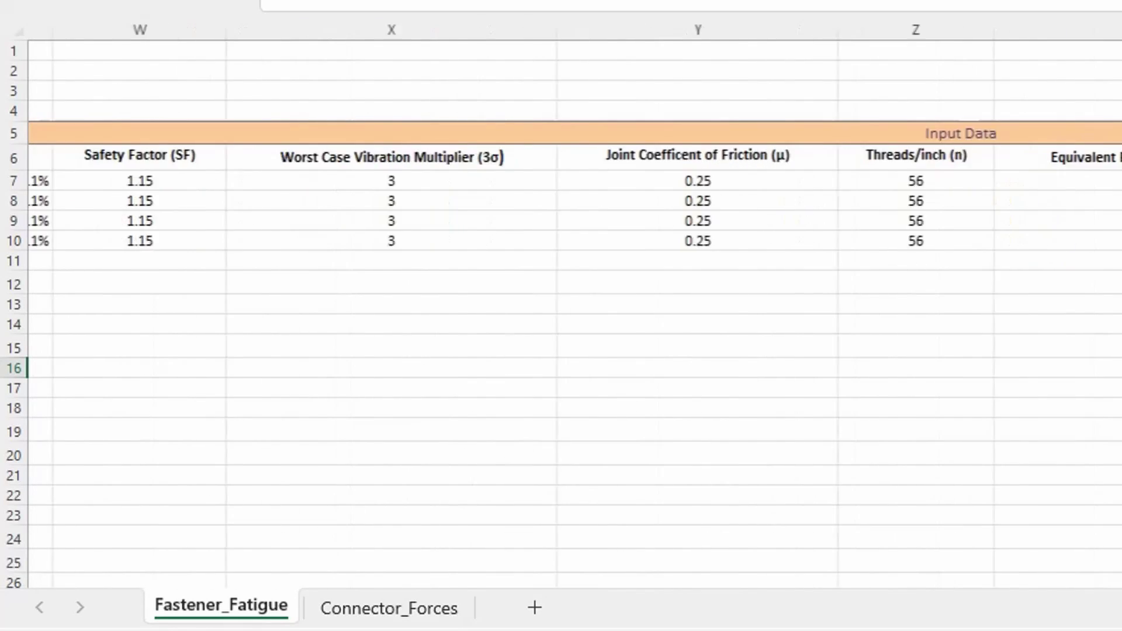
pyautogui.hscroll(9, 570, 306)
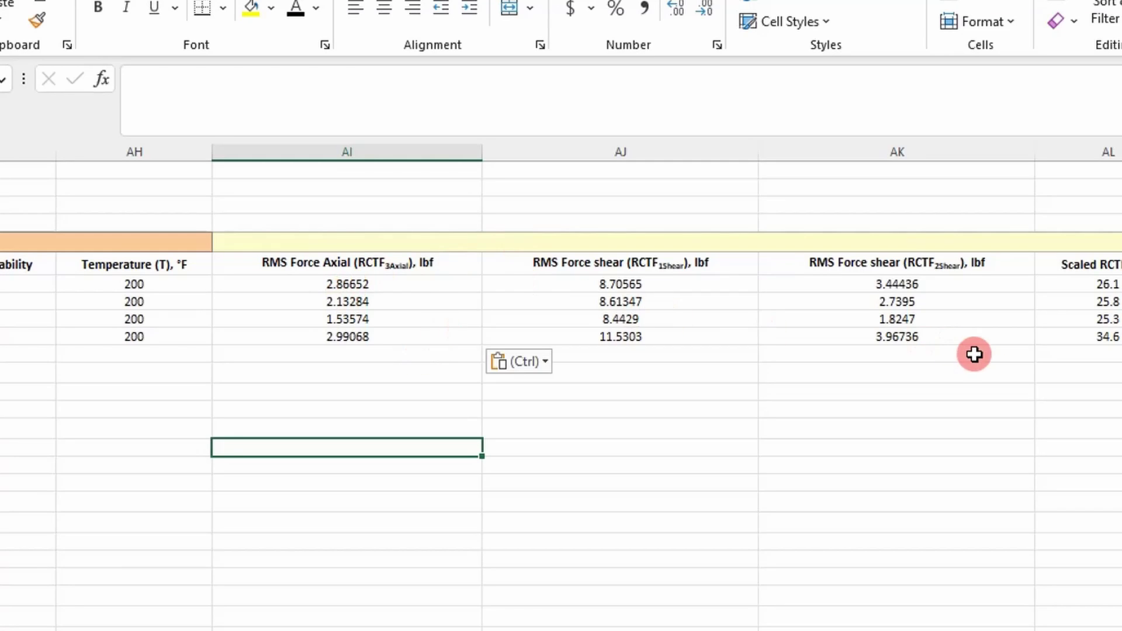
pyautogui.hscroll(9, 561, 351)
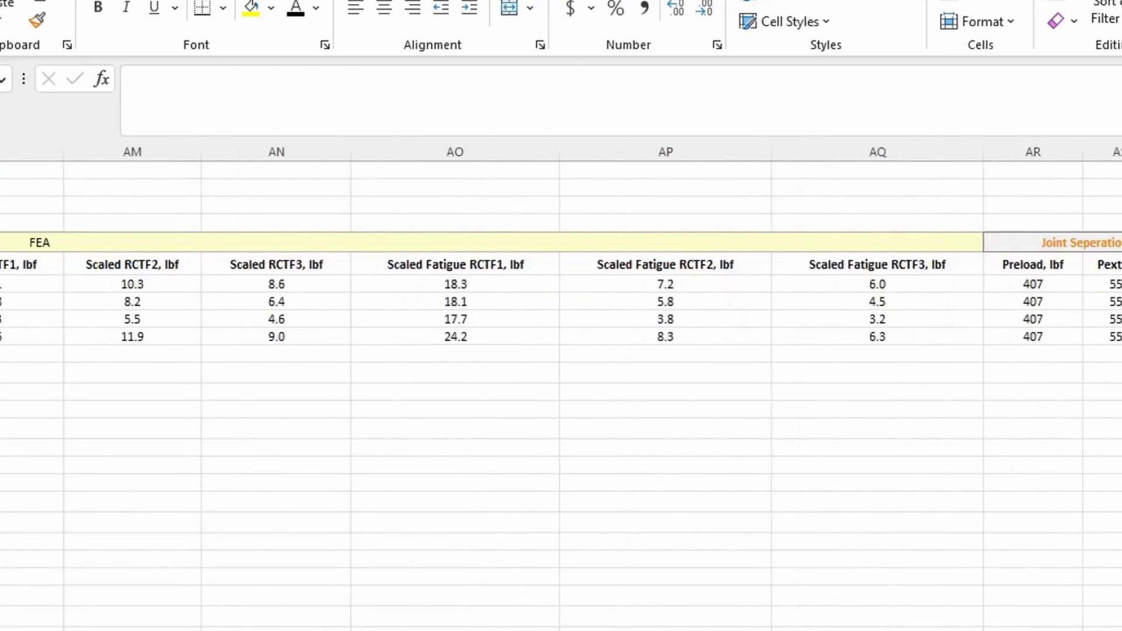
pyautogui.hscroll(3, 861, 488)
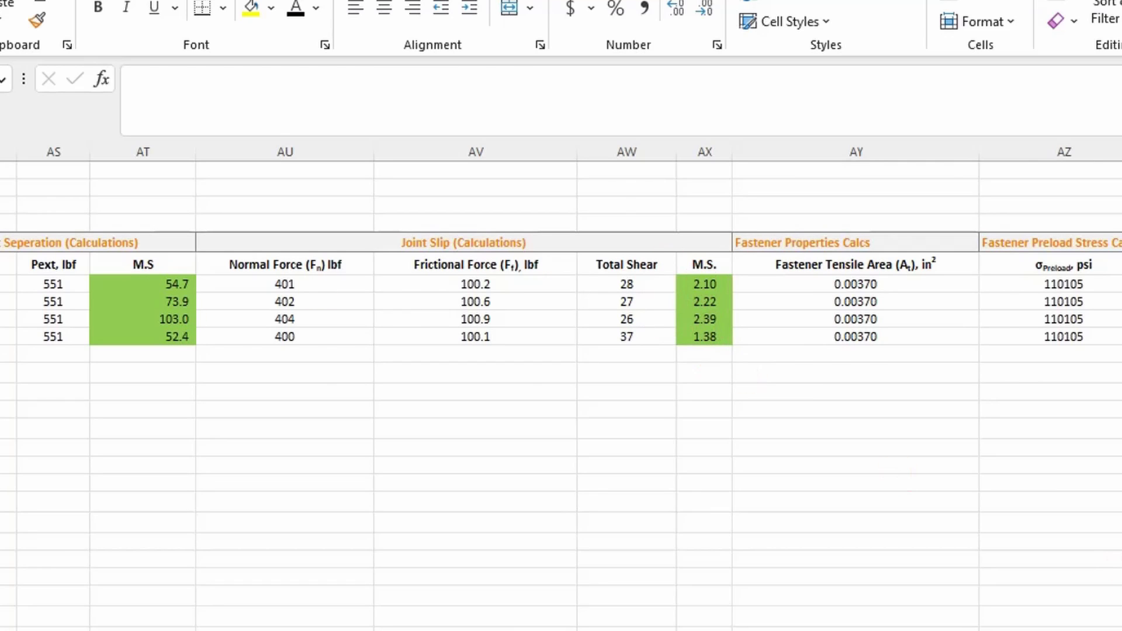
pyautogui.hscroll(5, 561, 389)
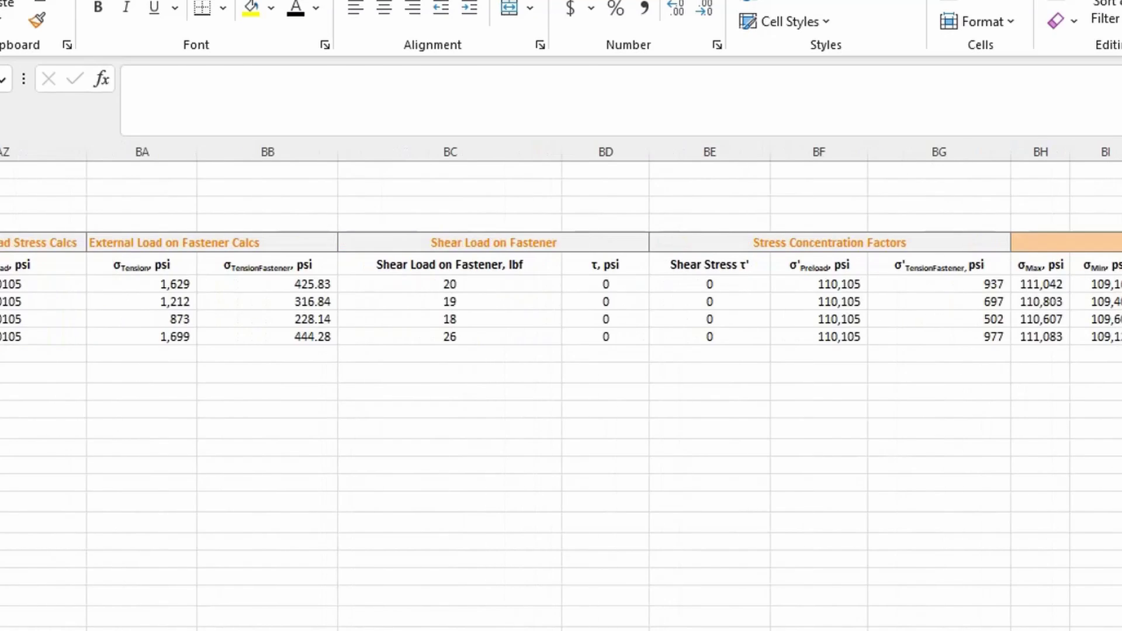
pyautogui.hscroll(6, 561, 389)
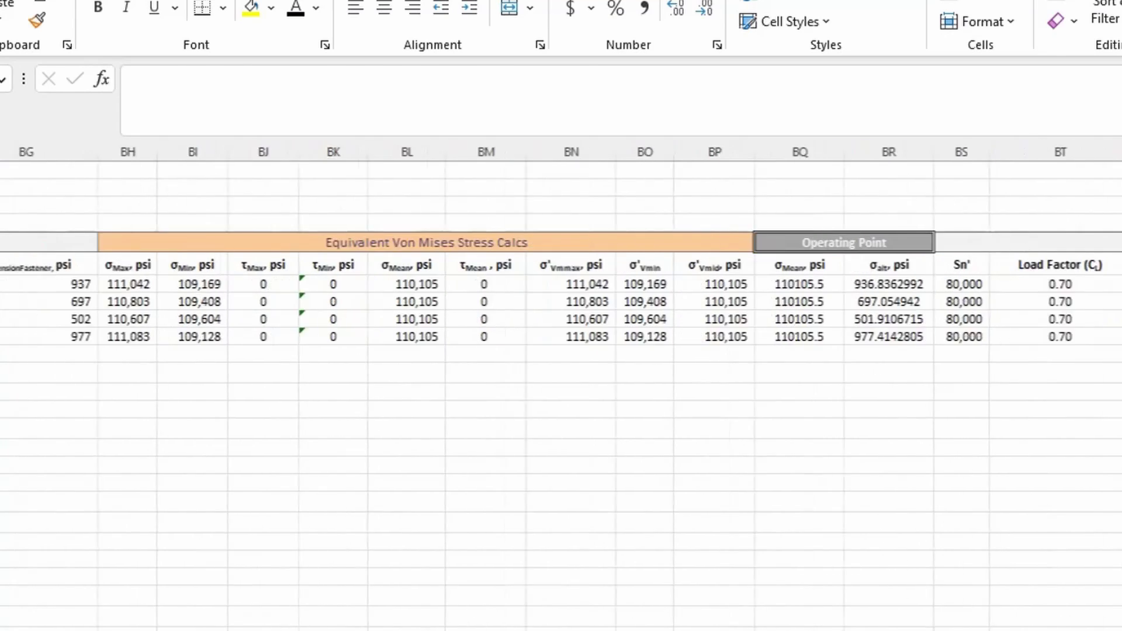
pyautogui.hscroll(5, 560, 389)
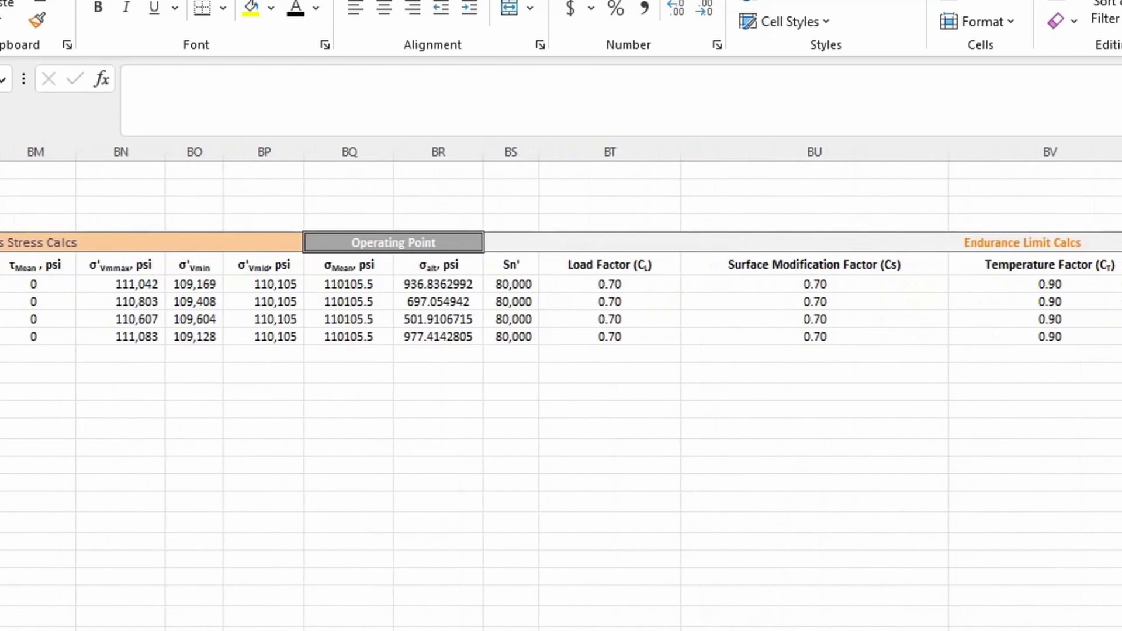
pyautogui.hscroll(8, 507, 358)
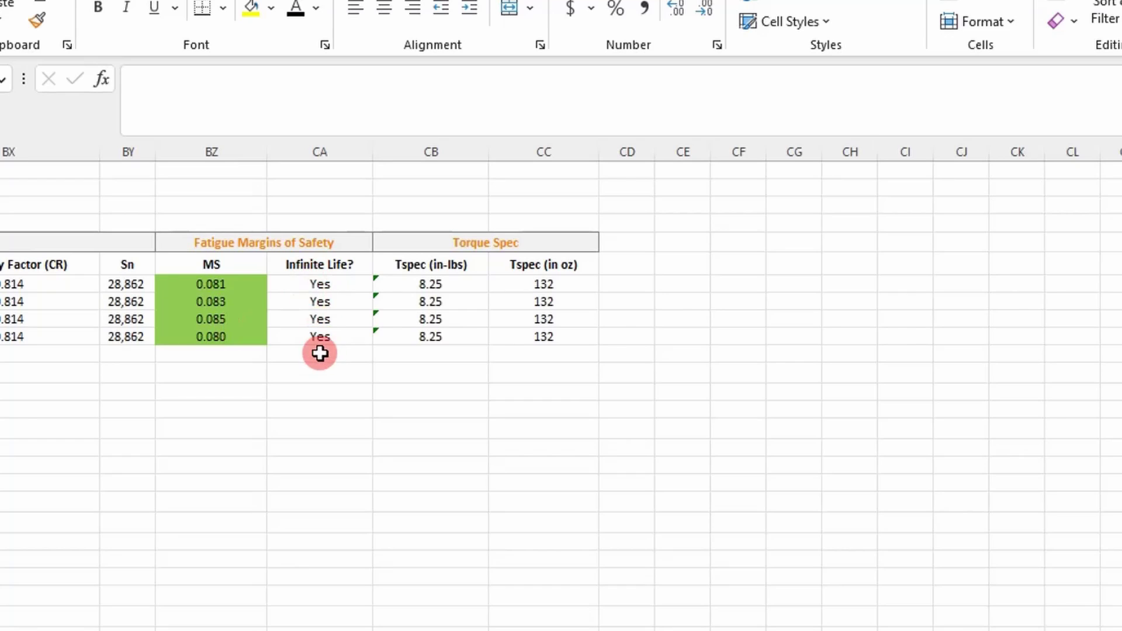
pyautogui.click(317, 302)
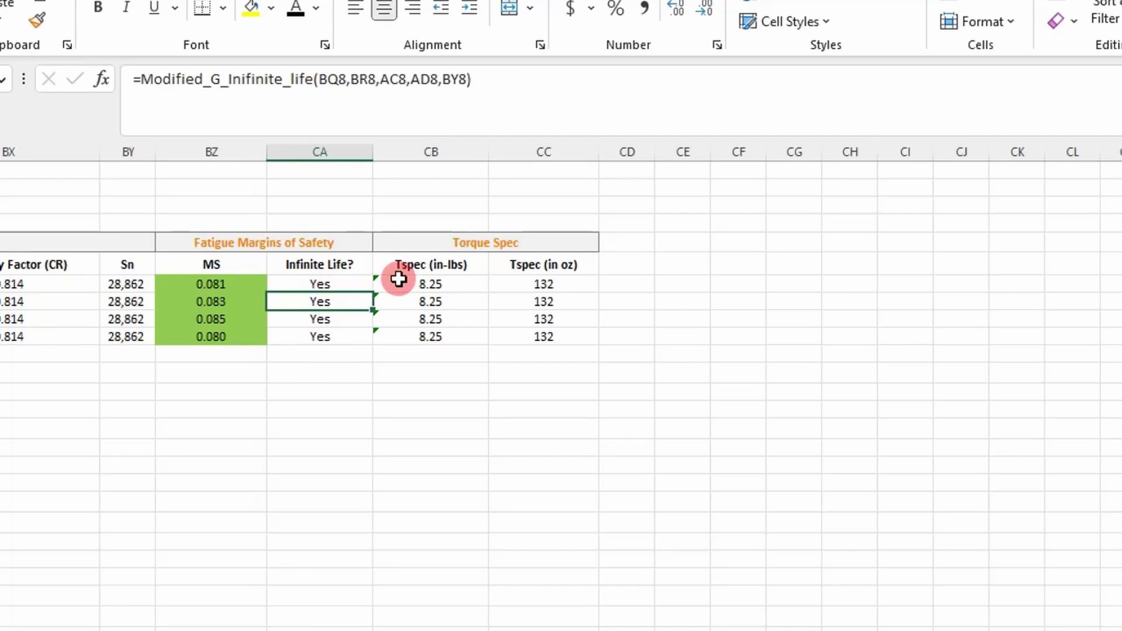
pyautogui.click(458, 283)
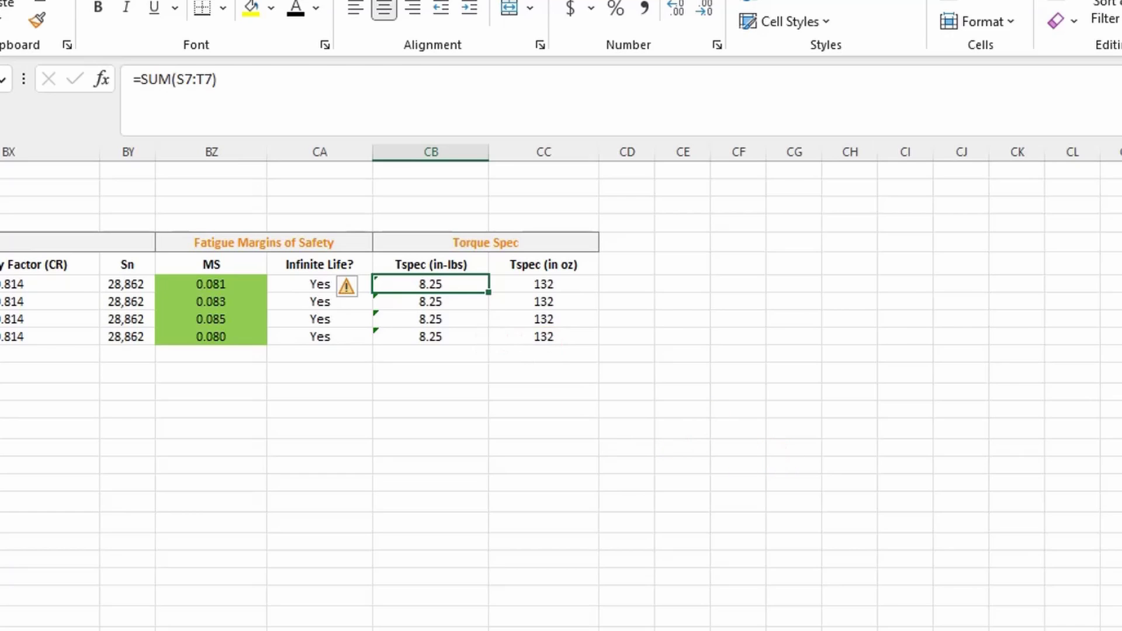
pyautogui.hscroll(-20, 561, 386)
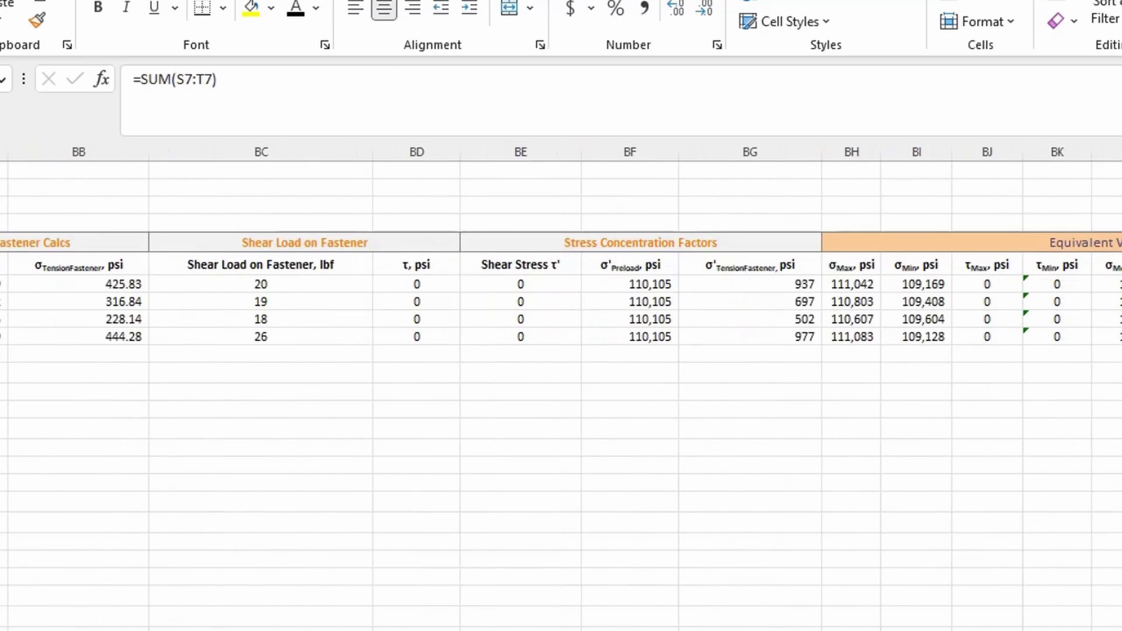
pyautogui.hscroll(-10, 561, 386)
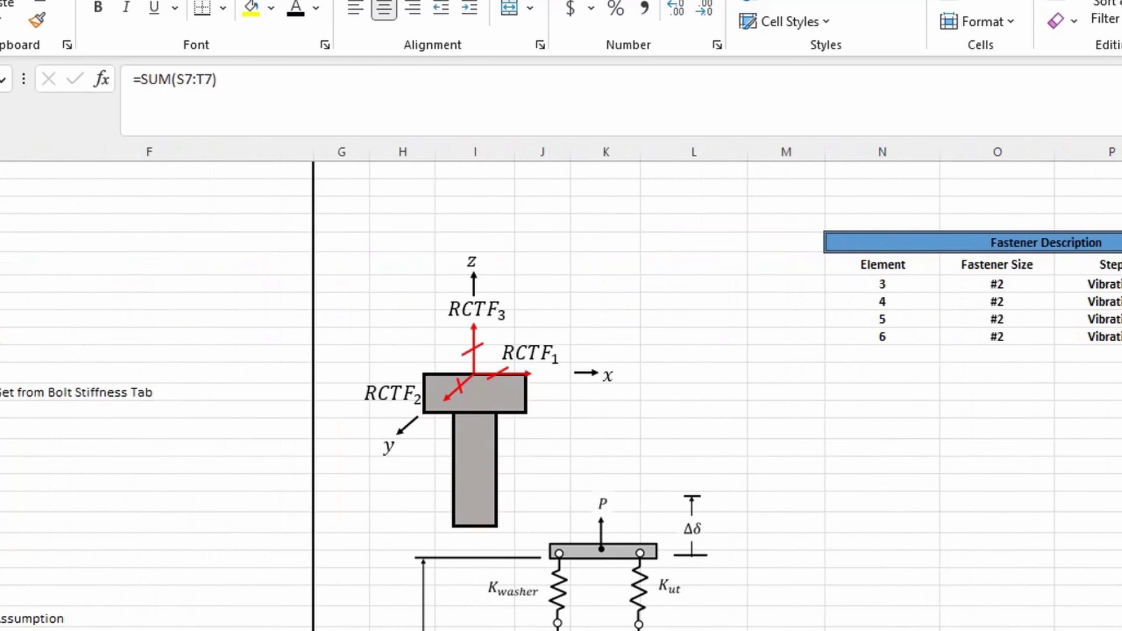
pyautogui.hscroll(5, 561, 386)
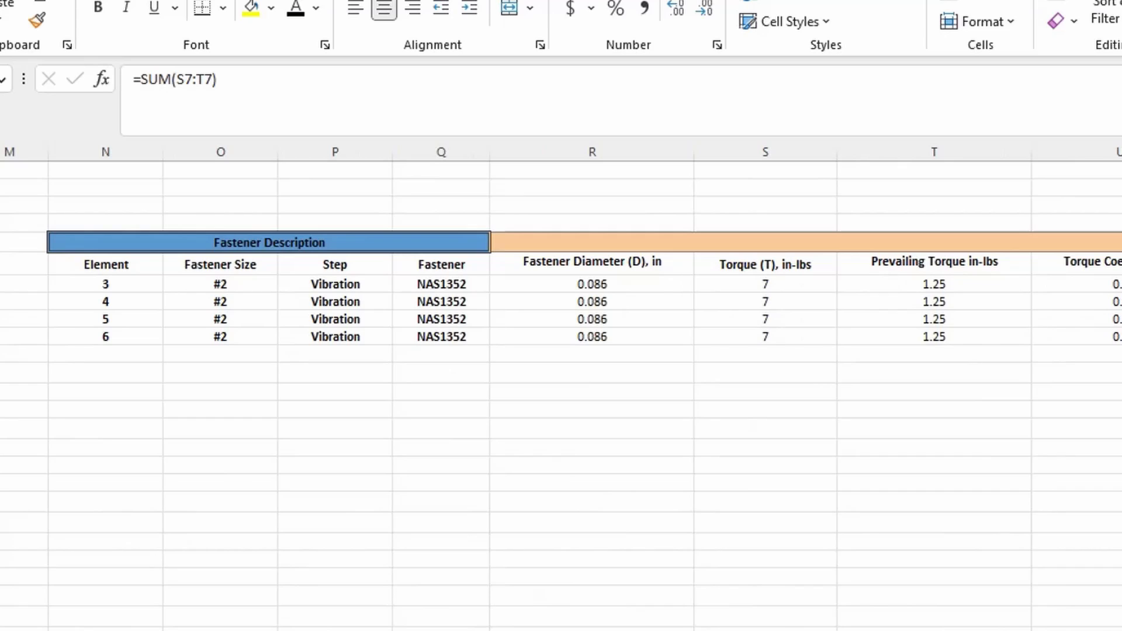